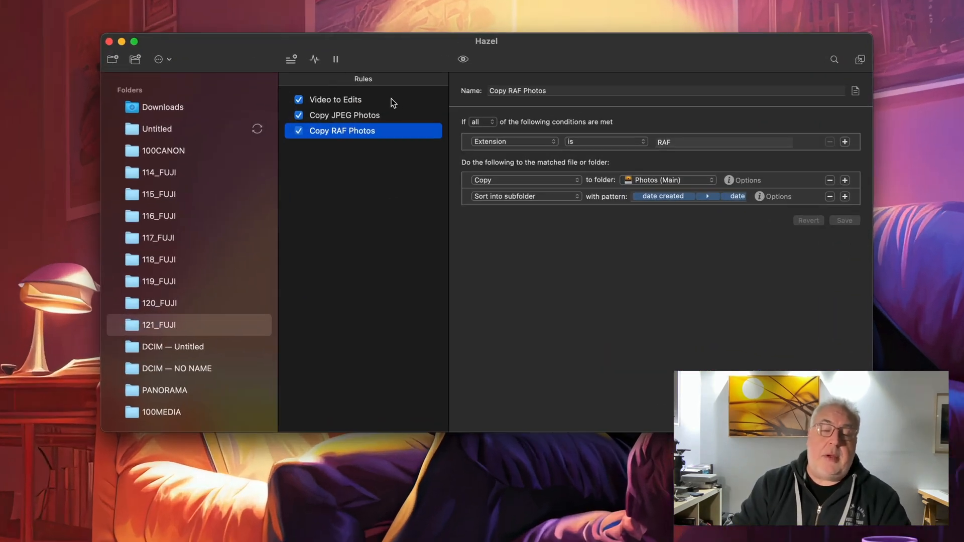
# - Review the Video to Edits, Copy JPEG Photos and Copy RAF Photos rules of the 121_FUJI folder
pyautogui.click(427, 109)
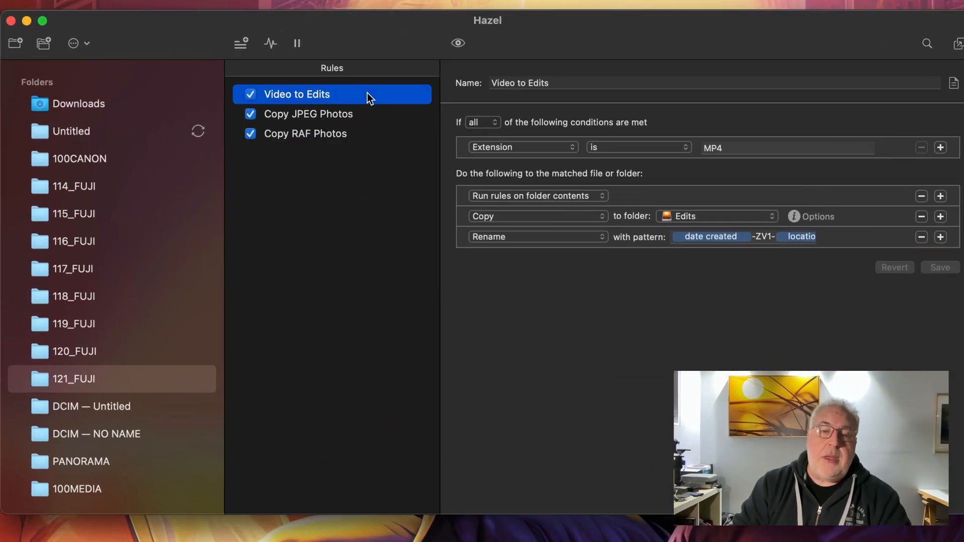
pyautogui.click(365, 118)
pyautogui.click(344, 136)
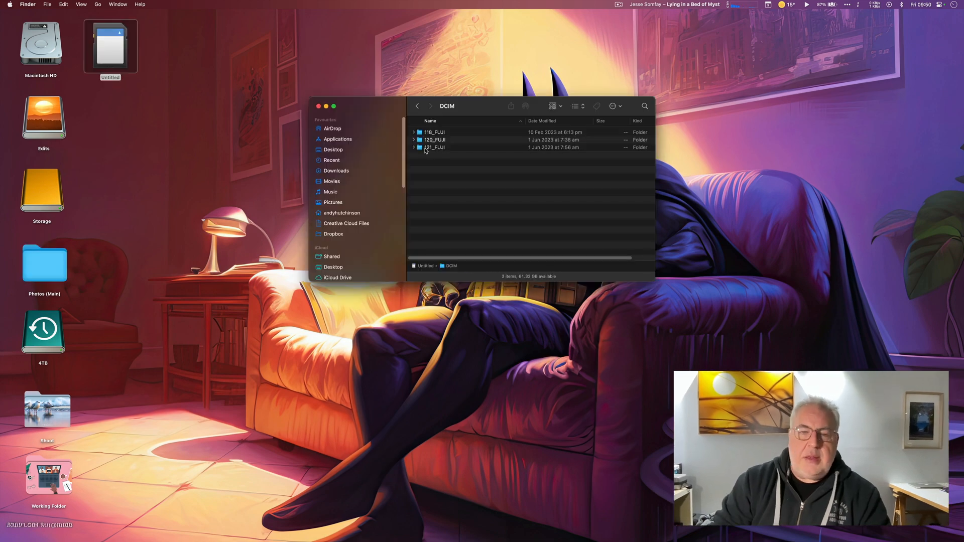
# - Look in the card's 121_FUJI folder in Finder and find the newest dated folders under 2023 on the Photos (Main) drive
pyautogui.doubleClick(428, 149)
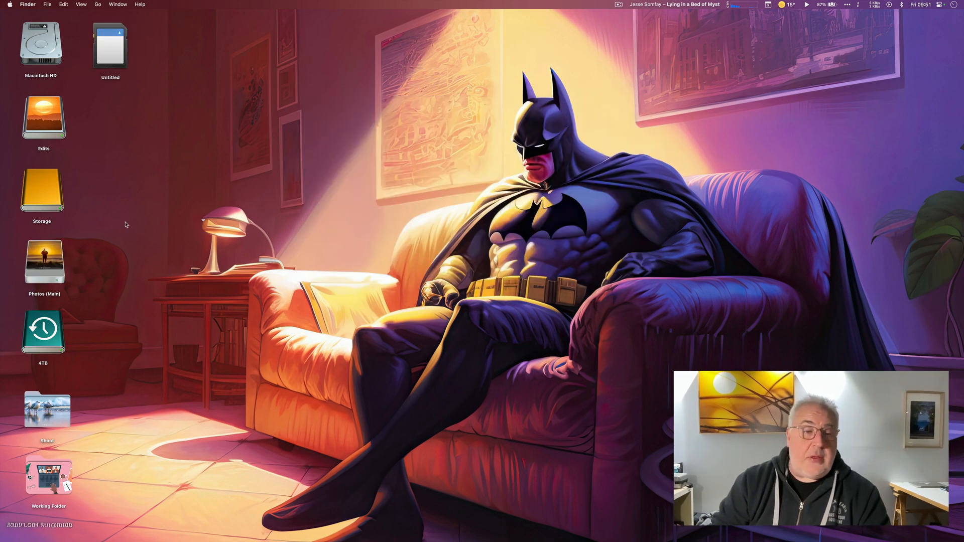
pyautogui.doubleClick(45, 264)
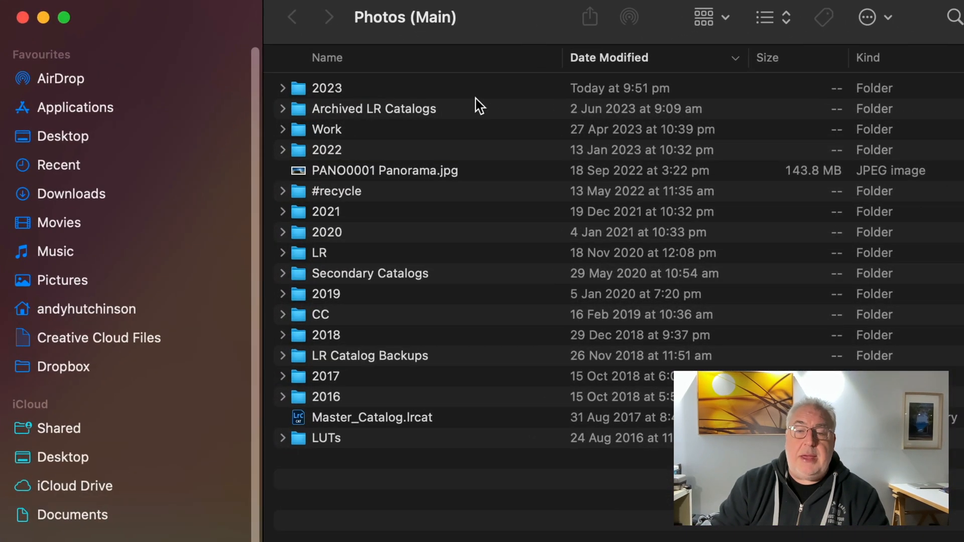
pyautogui.click(494, 102)
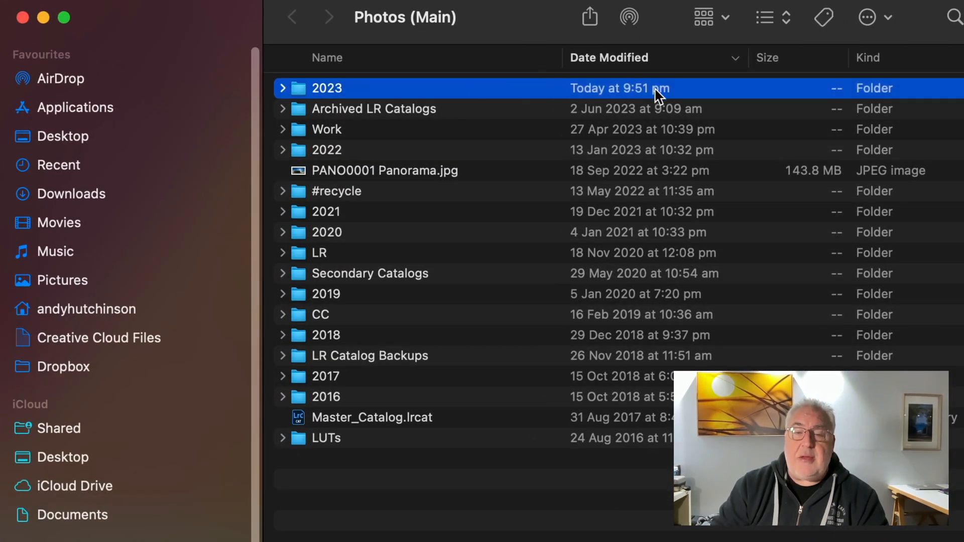
pyautogui.doubleClick(301, 92)
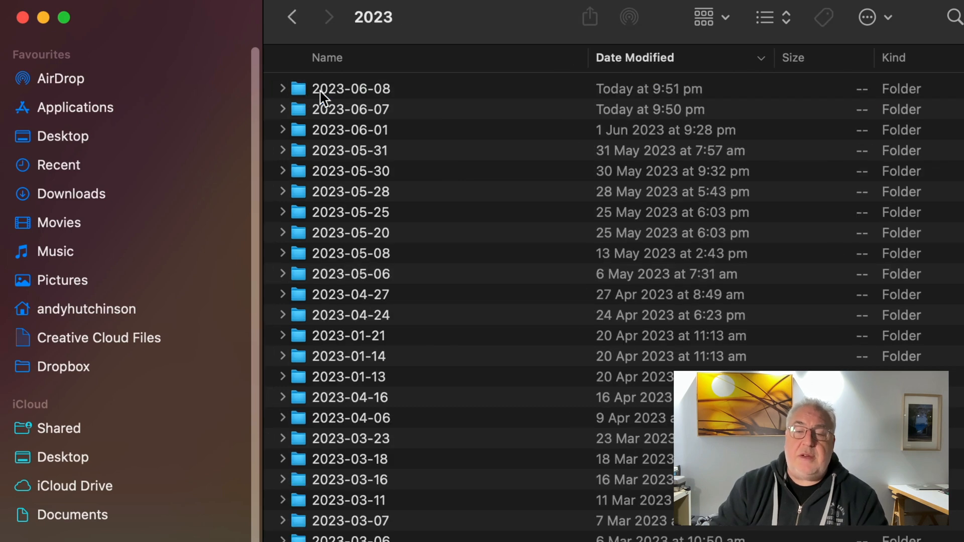
pyautogui.click(313, 115)
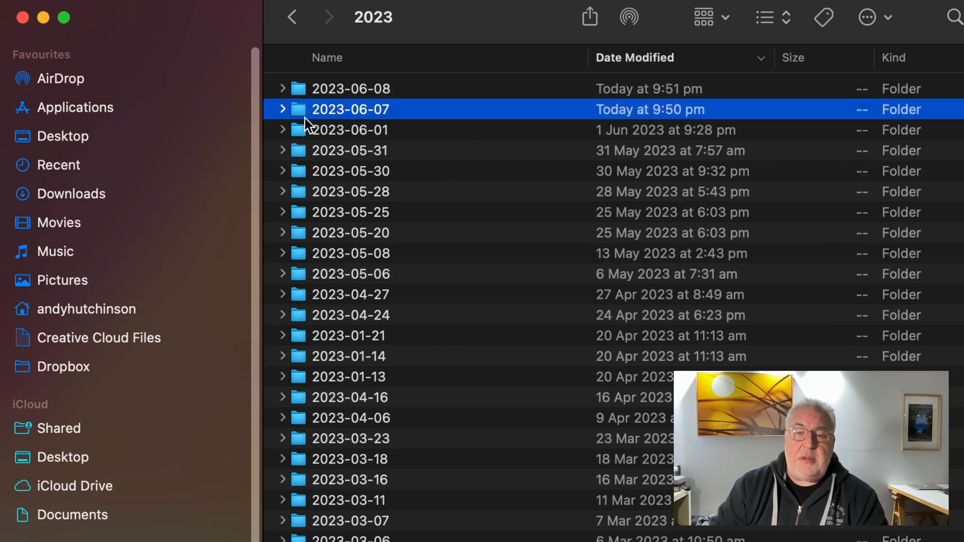
pyautogui.click(379, 93)
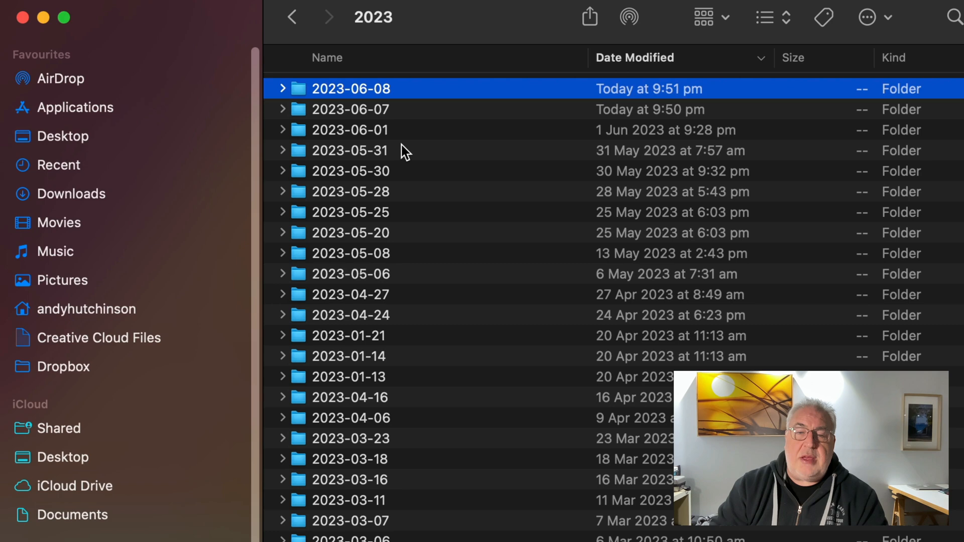
# - Inspect the RAWs subfolder inside 2023-06-07 and the contents of 2023-06-08, collapsing each folder again
pyautogui.click(281, 110)
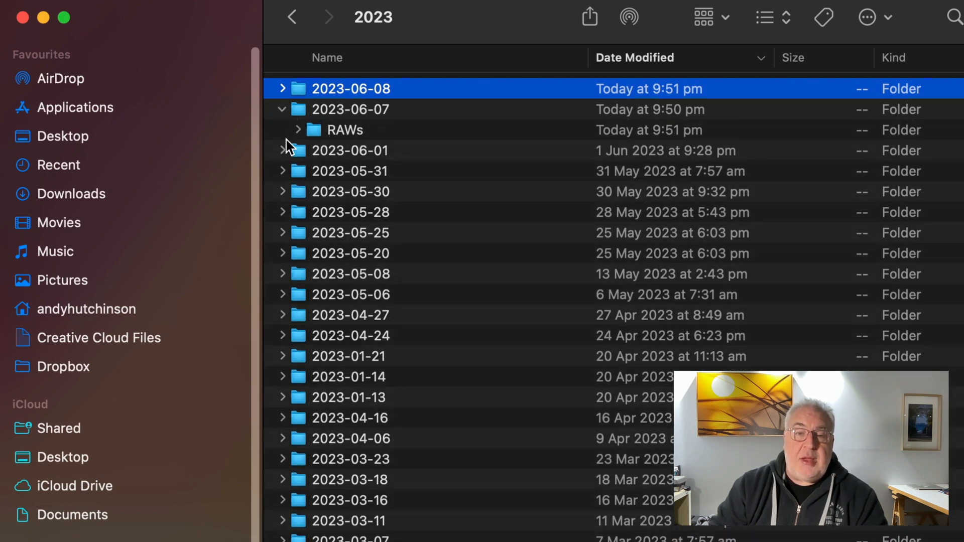
pyautogui.click(298, 131)
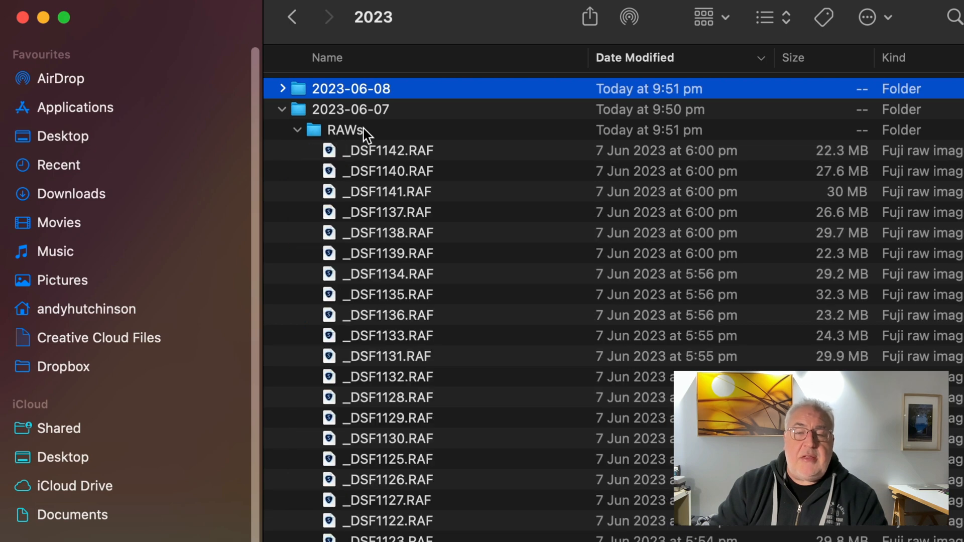
pyautogui.click(299, 132)
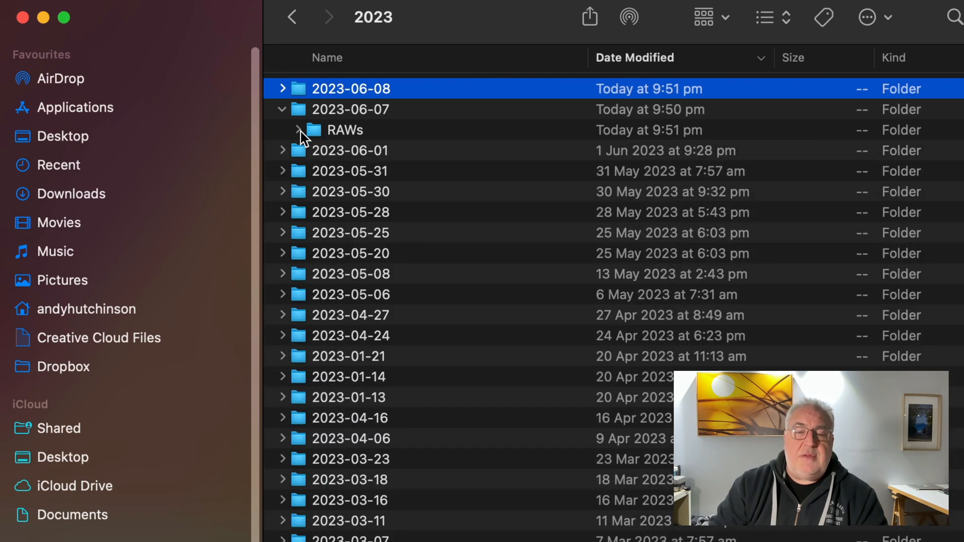
pyautogui.click(282, 109)
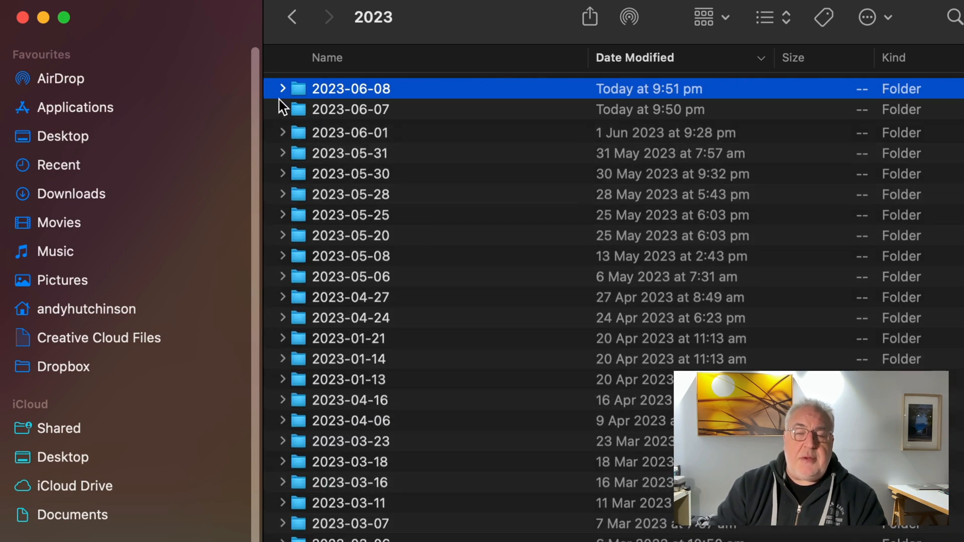
pyautogui.click(282, 89)
pyautogui.click(282, 88)
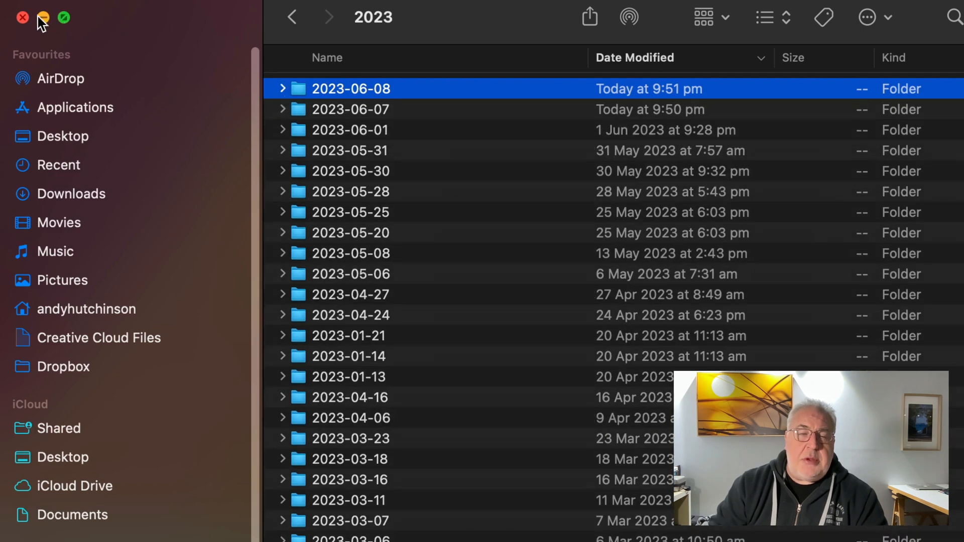
# - Close the 2023 folder window and eject the Untitled memory card from the desktop
pyautogui.click(23, 18)
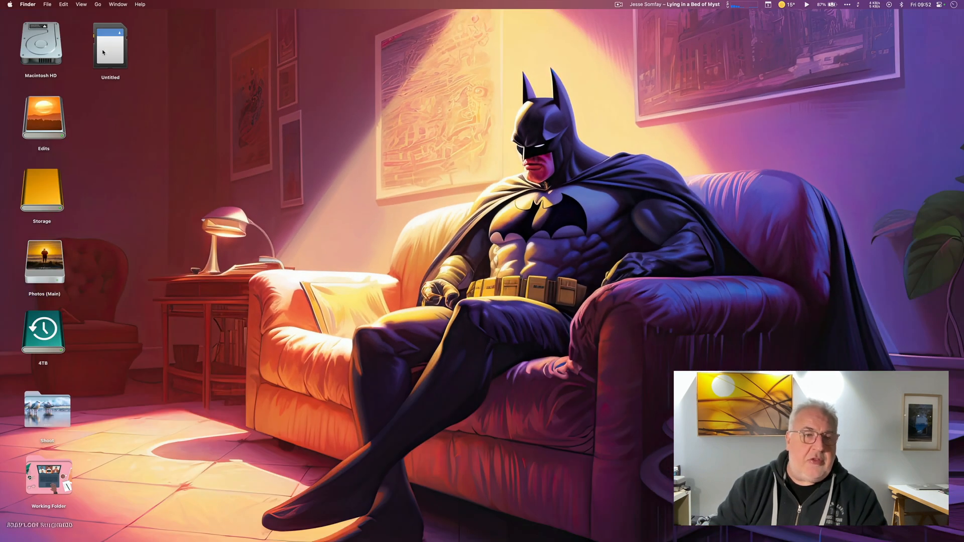
pyautogui.rightClick(106, 50)
pyautogui.click(426, 39)
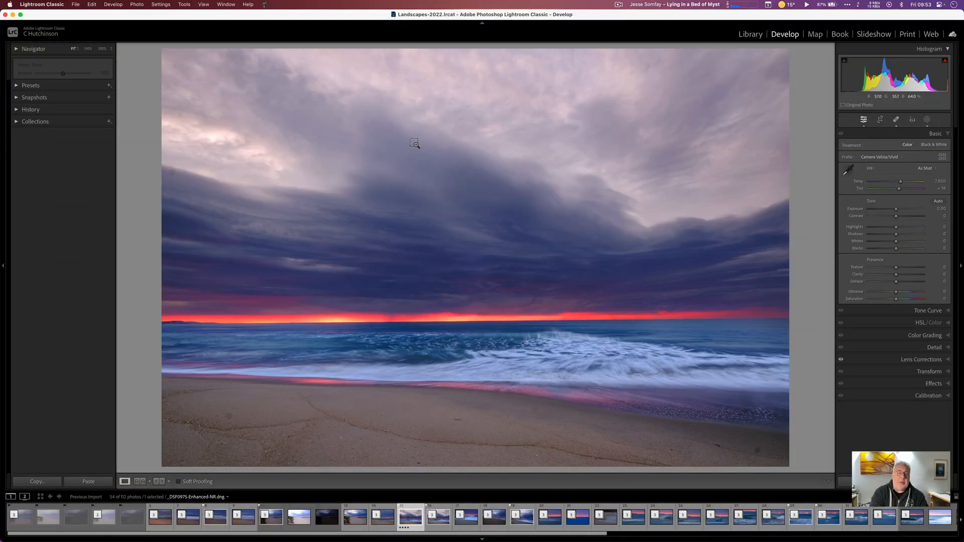
# - Start a photo import in Lightroom Classic and select the 2023-06-07 and 2023-06-08 folders on Photos (Main) as the source
pyautogui.press('super+shift+i')
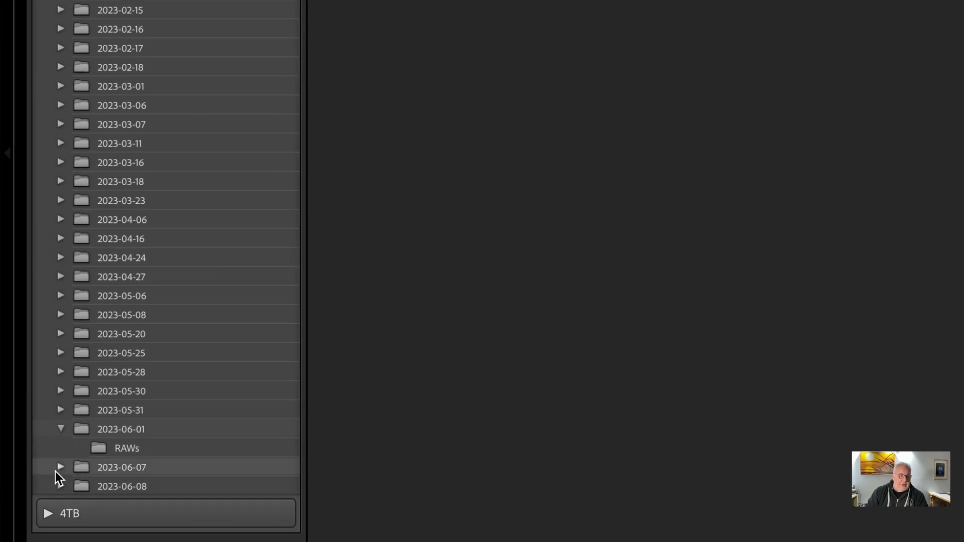
pyautogui.click(57, 469)
pyautogui.click(58, 471)
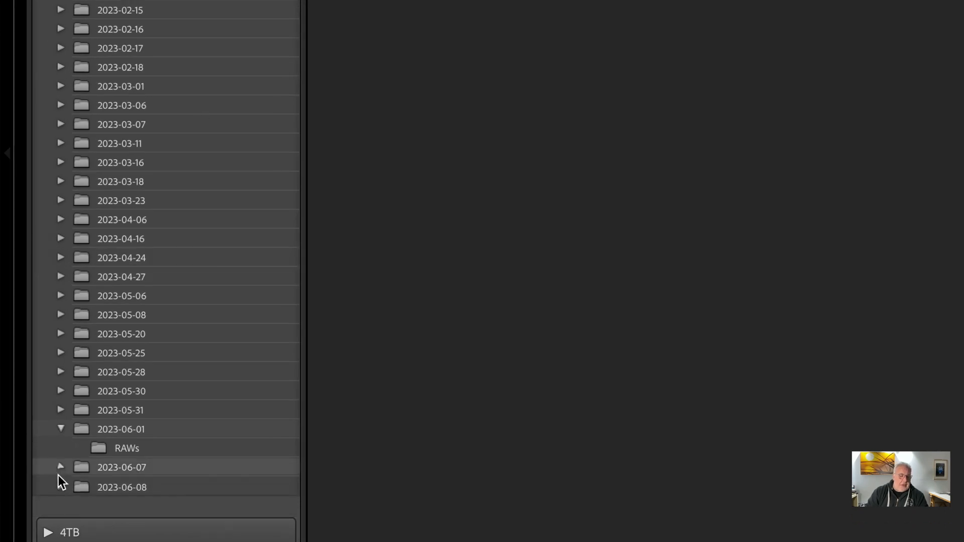
pyautogui.click(153, 466)
pyautogui.keyDown('shift'); pyautogui.click(176, 485); pyautogui.keyUp('shift')
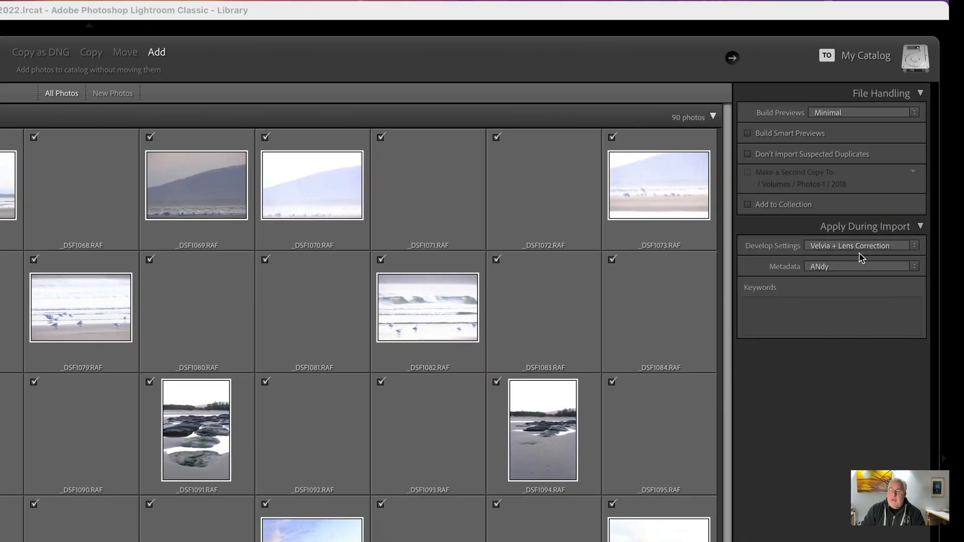
# - Choose the Velvia + Lens Correction develop preset for the import and import the photos
pyautogui.click(862, 250)
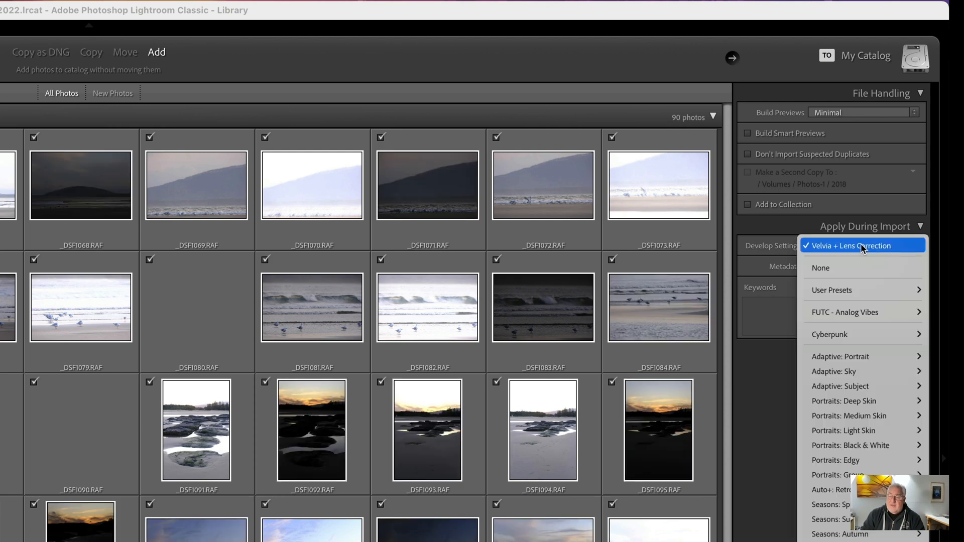
pyautogui.click(861, 245)
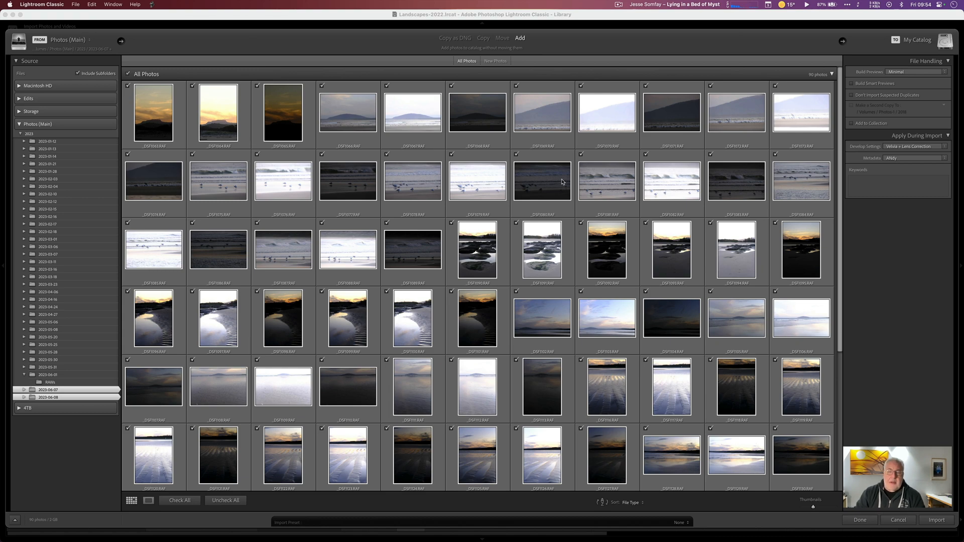
pyautogui.click(935, 520)
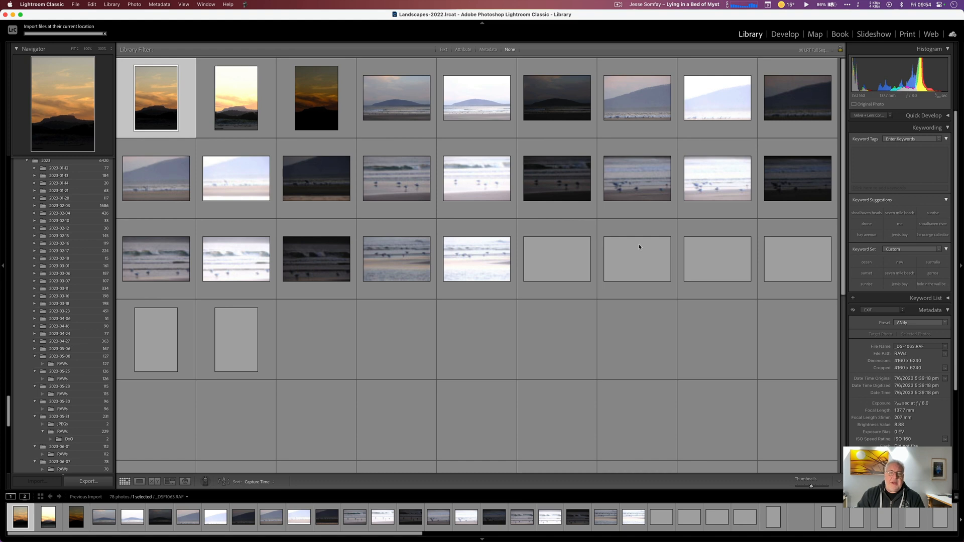
# - Auto-stack all the imported photos by capture time with 0:00:02 between stacks
pyautogui.scroll(-2, 489, 301)
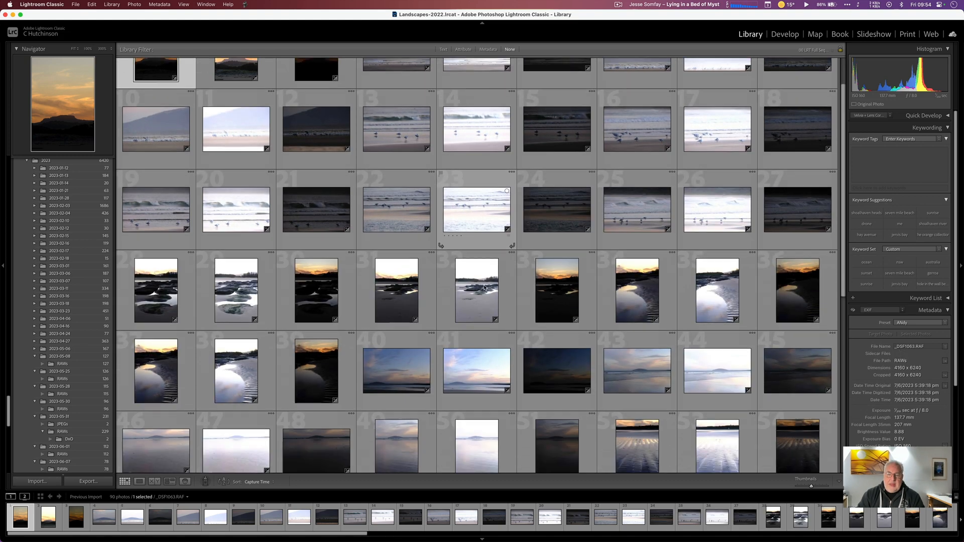
pyautogui.scroll(-10, 489, 300)
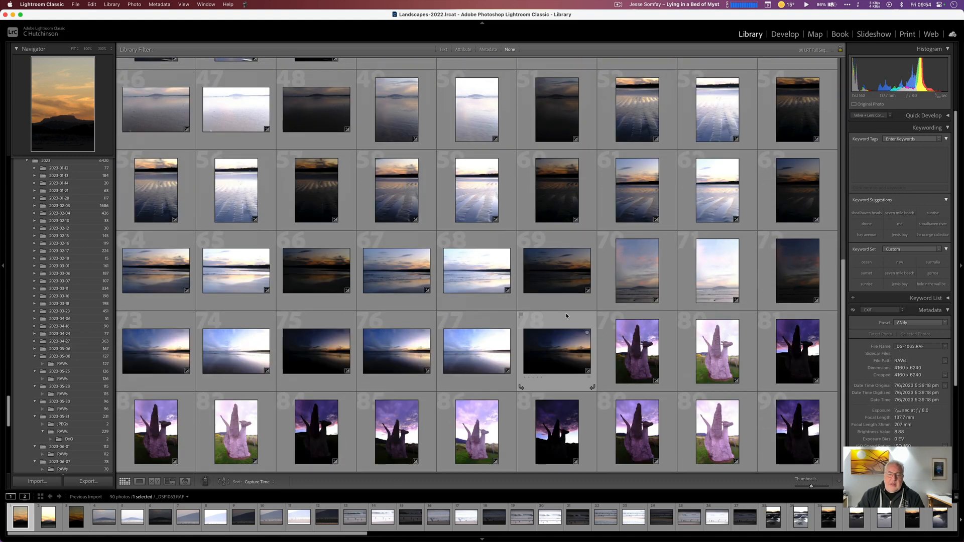
pyautogui.scroll(12, 452, 251)
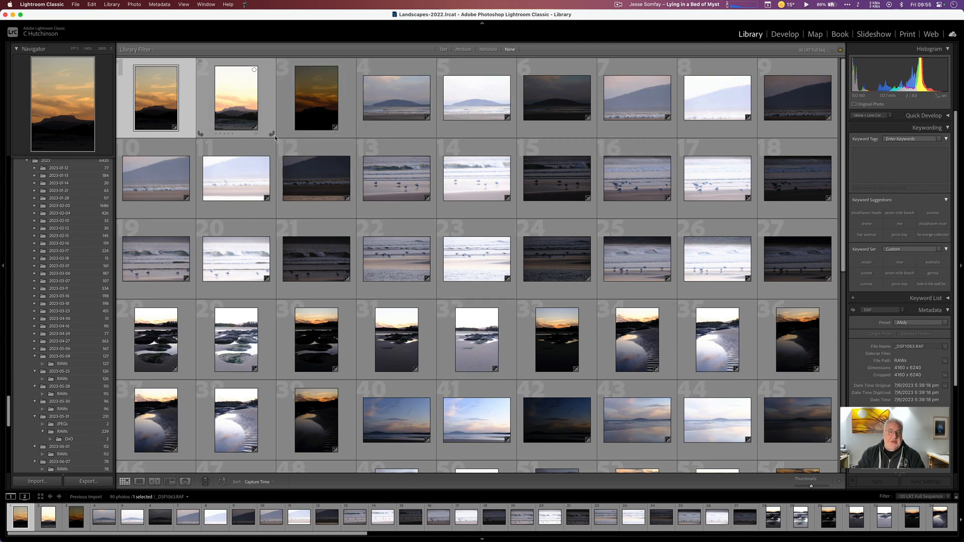
pyautogui.press('super+a')
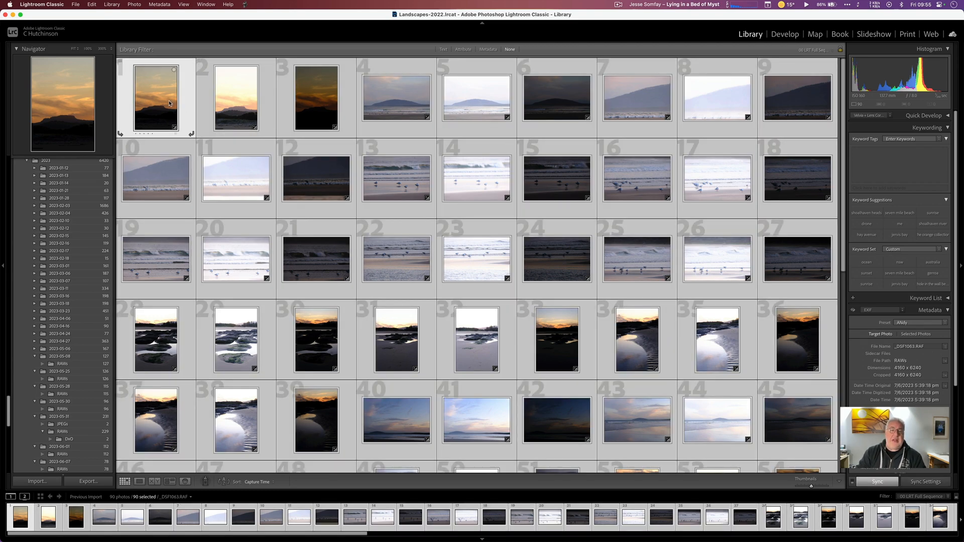
pyautogui.rightClick(160, 101)
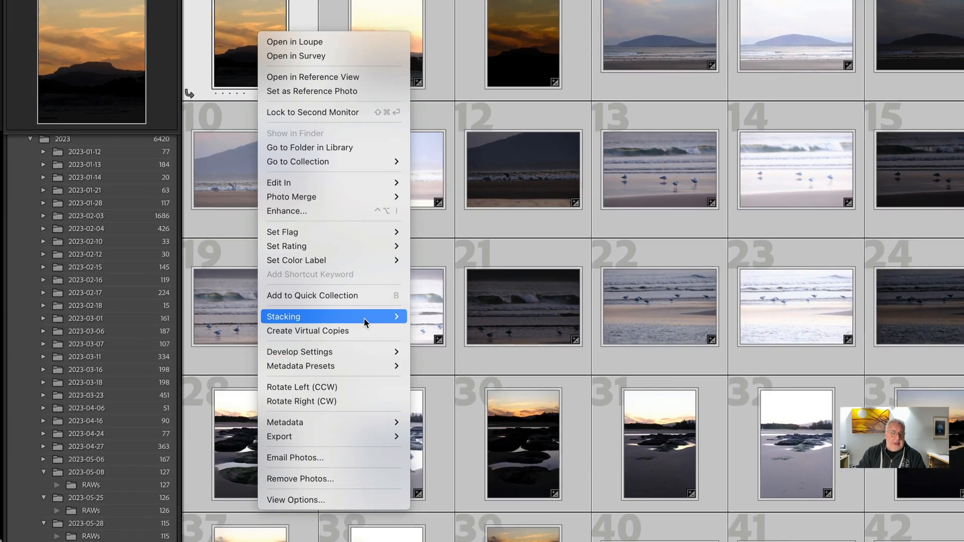
pyautogui.moveTo(236, 265)
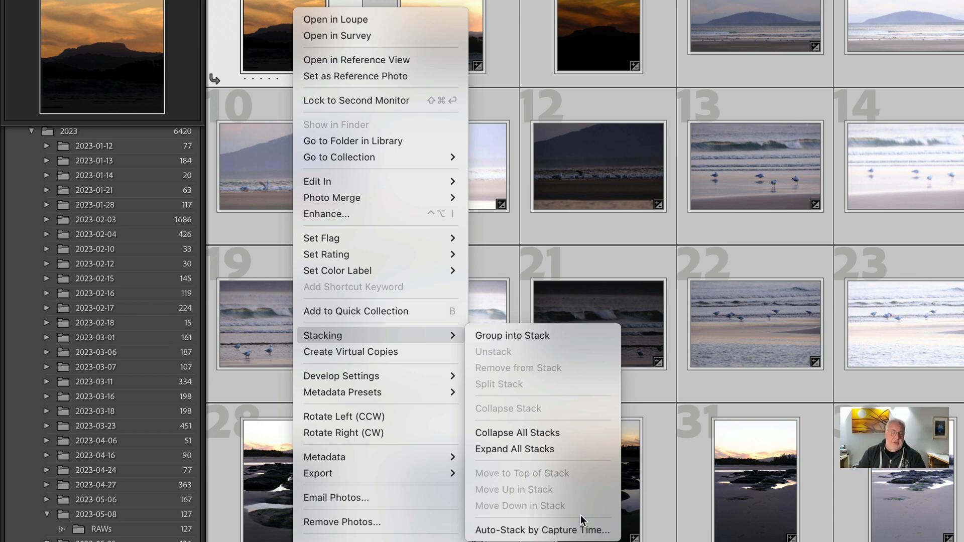
pyautogui.click(582, 530)
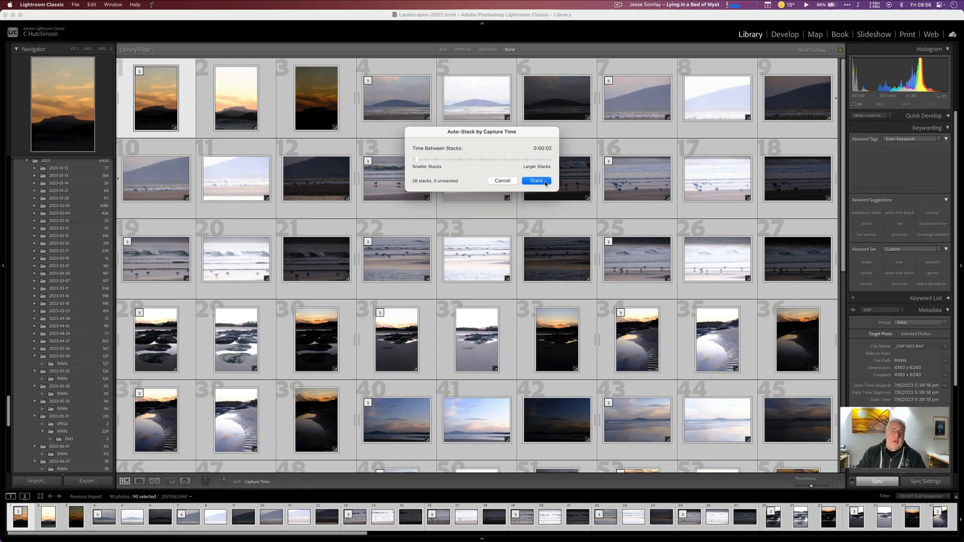
pyautogui.click(536, 181)
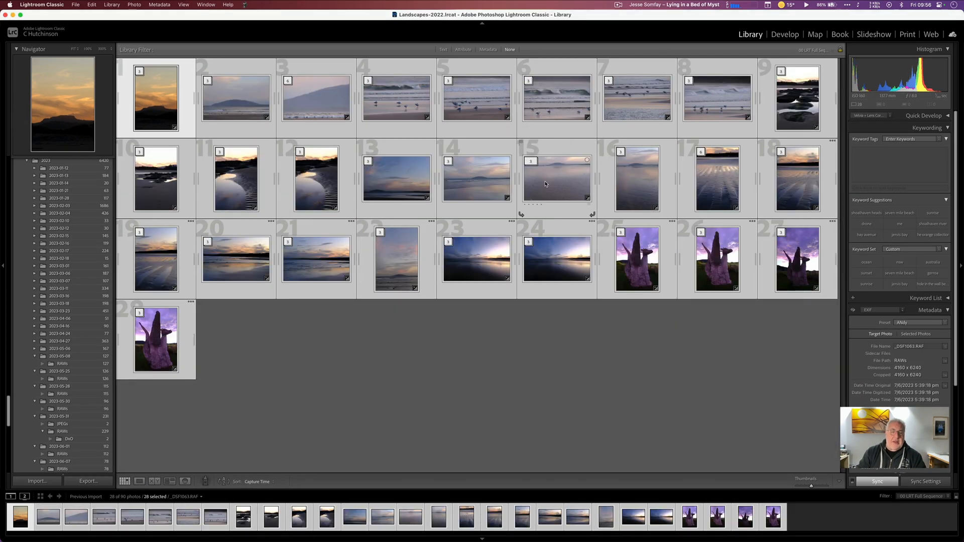
# - Expand the six-photo hill stack, split it at its fourth photo and collapse both resulting stacks
pyautogui.click(357, 370)
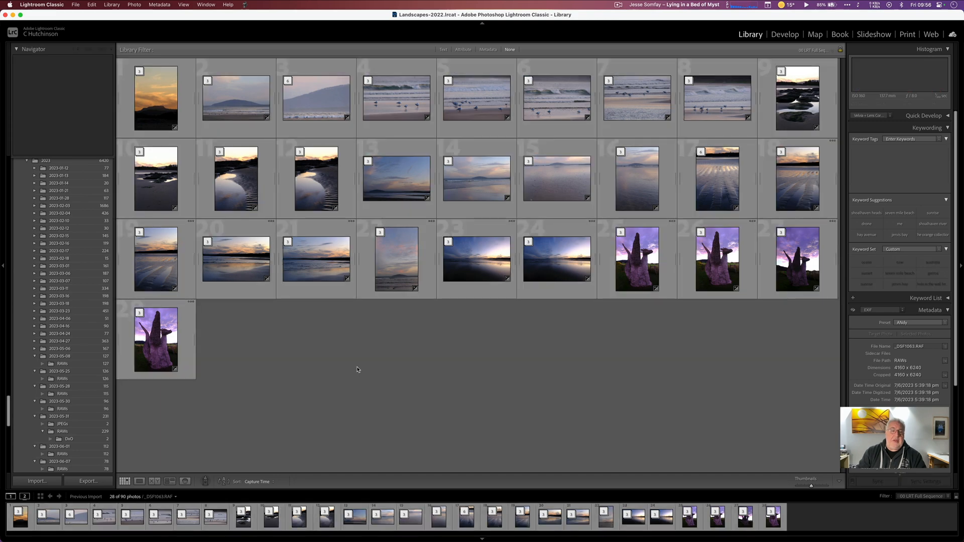
pyautogui.click(288, 81)
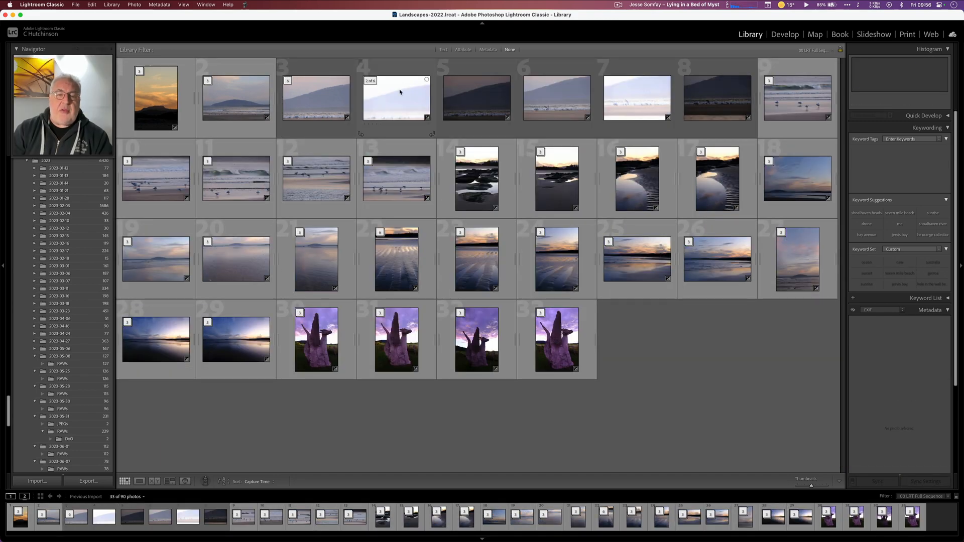
pyautogui.rightClick(535, 91)
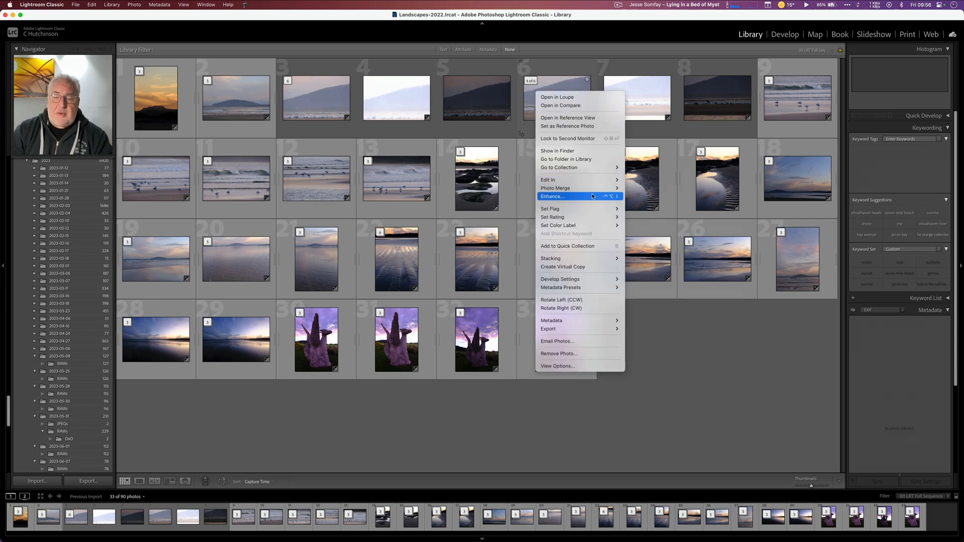
pyautogui.moveTo(611, 258)
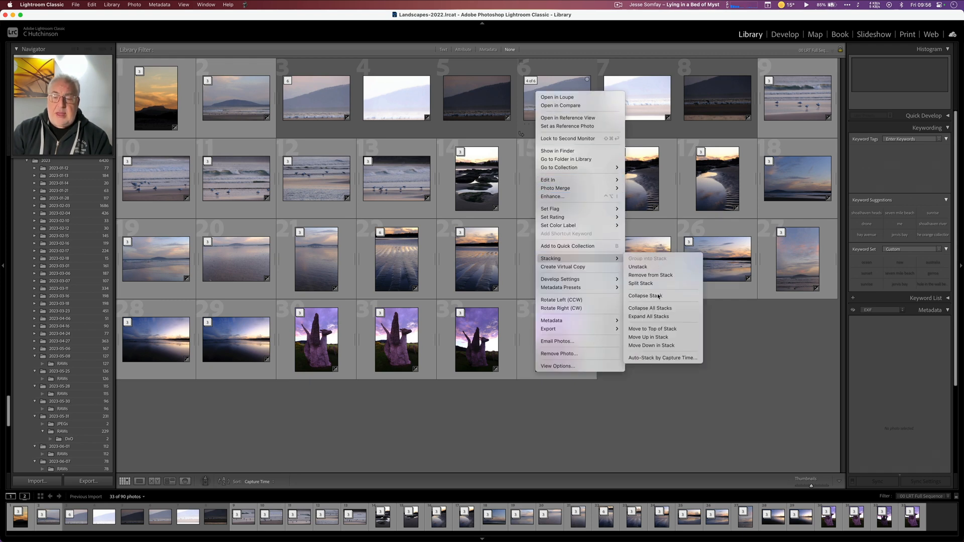
pyautogui.click(648, 283)
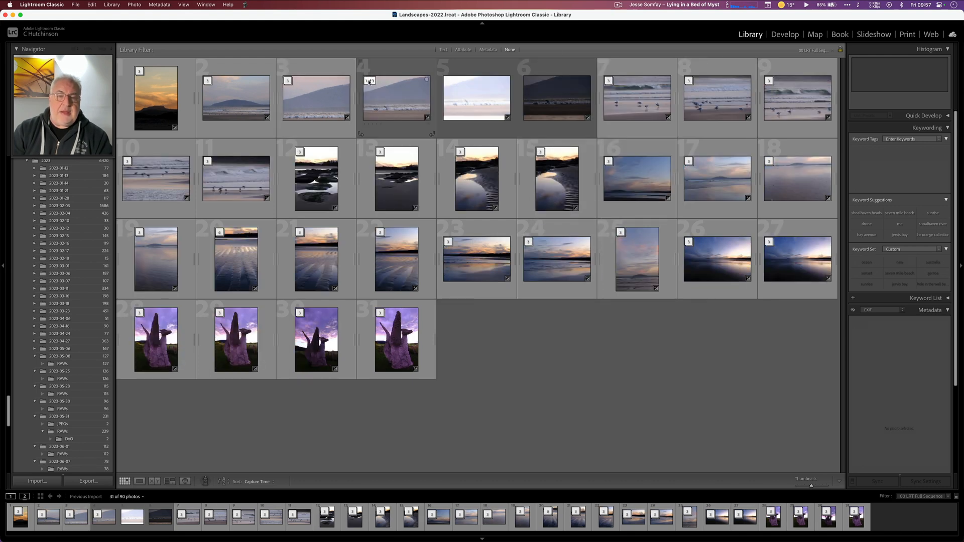
pyautogui.click(371, 81)
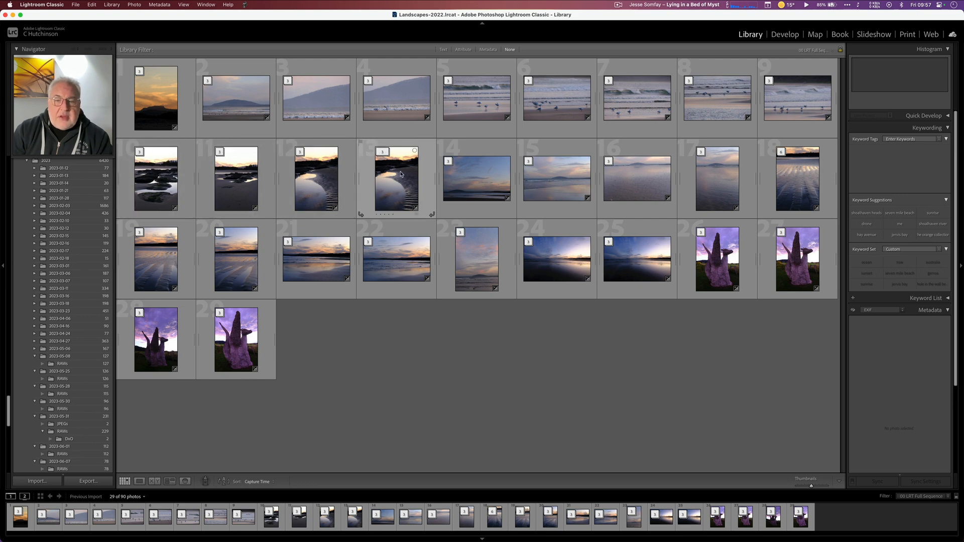
# - Expand the six-photo rippled-sand beach stack, split it at its fourth photo and collapse both resulting stacks
pyautogui.click(780, 153)
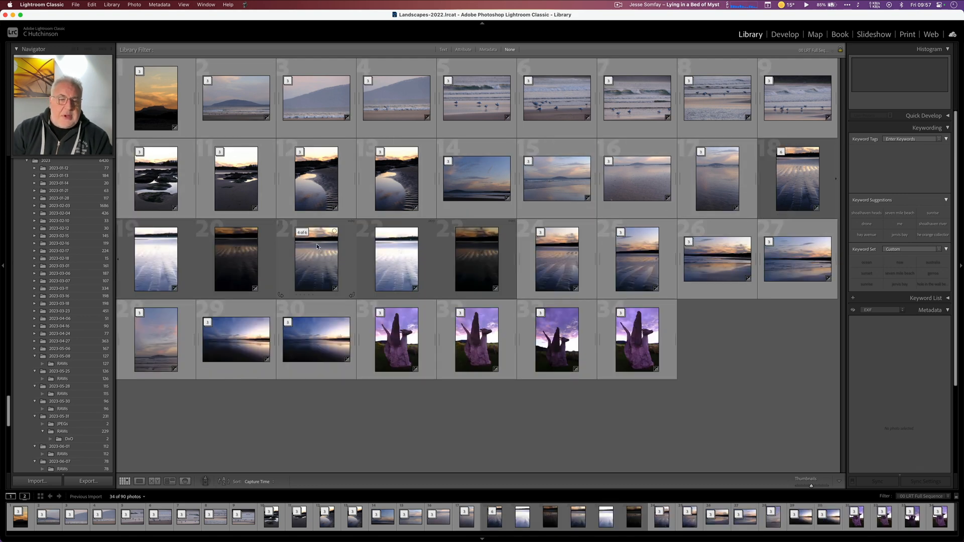
pyautogui.rightClick(321, 247)
pyautogui.moveTo(381, 411)
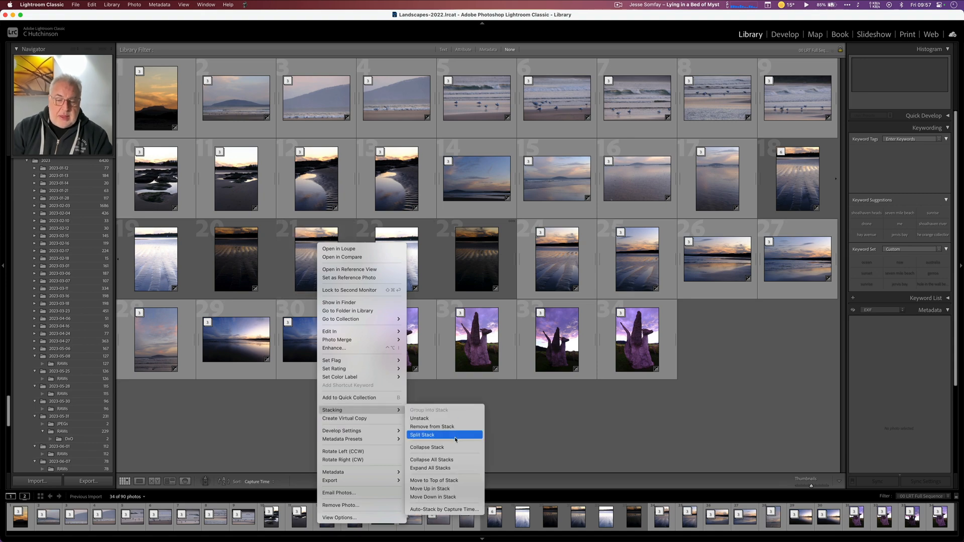
pyautogui.click(444, 435)
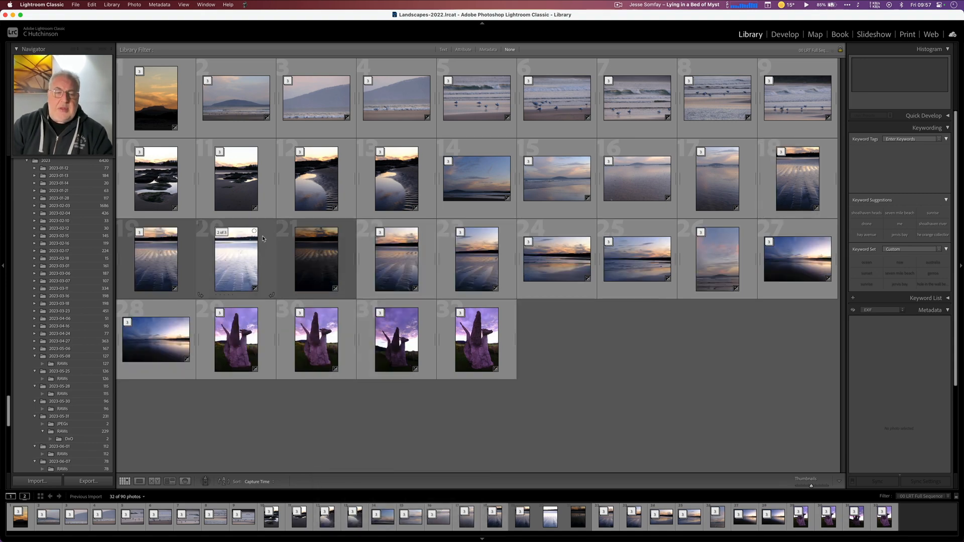
pyautogui.click(142, 232)
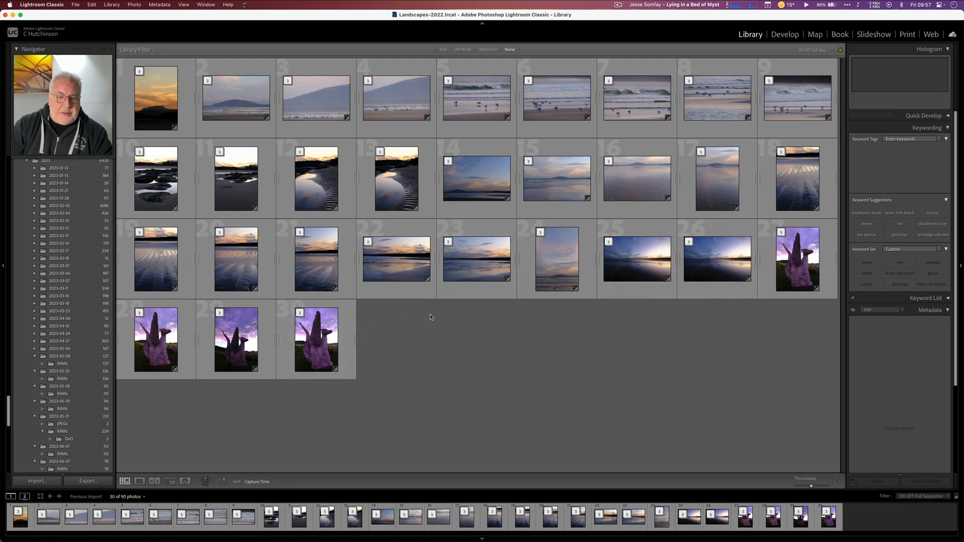
# - Display the photos in Loupe view, starting with _DSF1063.RAF and advancing to _DSF1069.RAF
pyautogui.click(139, 481)
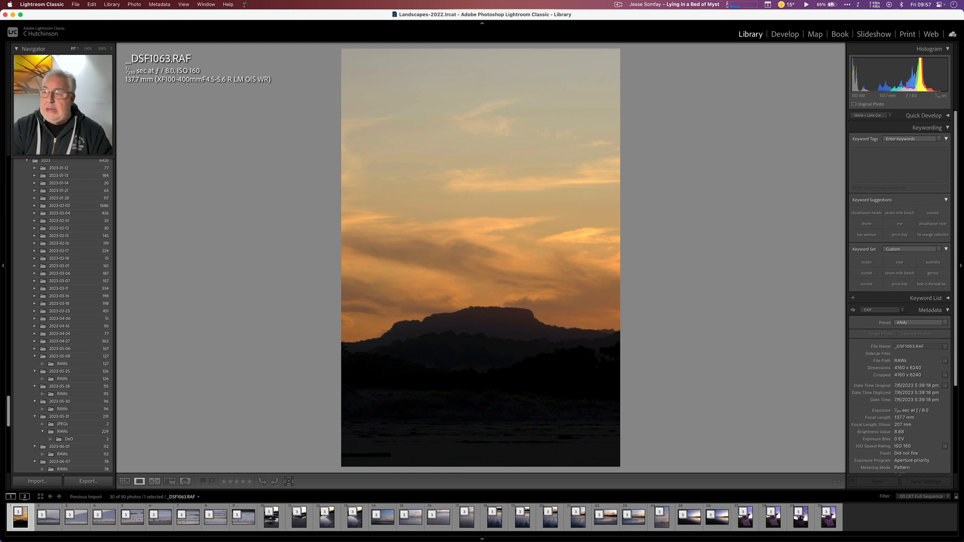
pyautogui.press('Right')
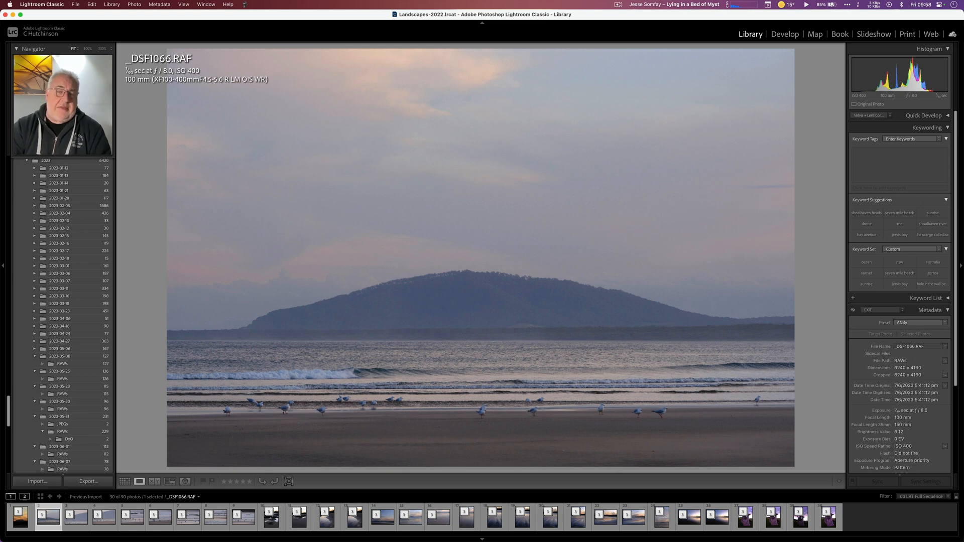
pyautogui.press('Right')
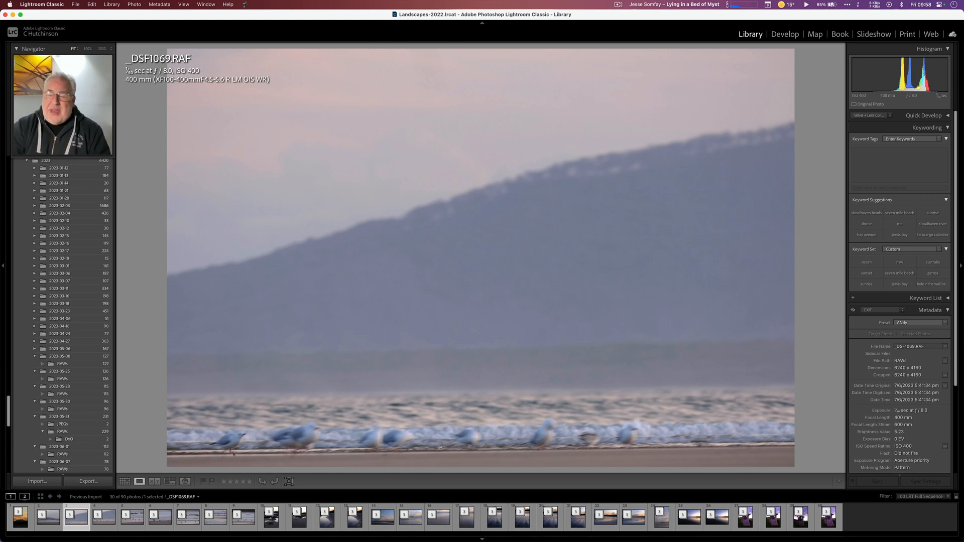
# - Expand the _DSF1069.RAF stack, compare its exposures and inspect the seagulls in _DSF1071.RAF at 100%
pyautogui.press('s')
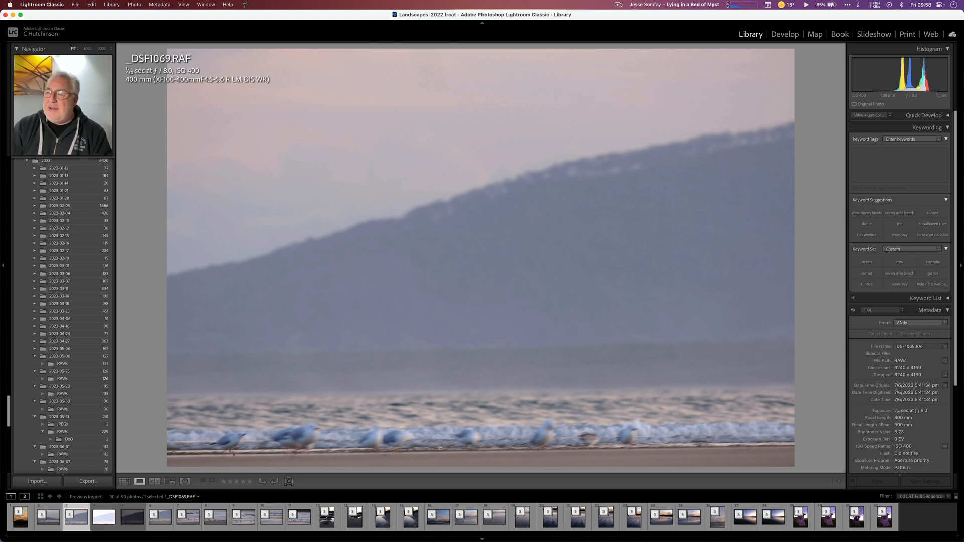
pyautogui.press('Right')
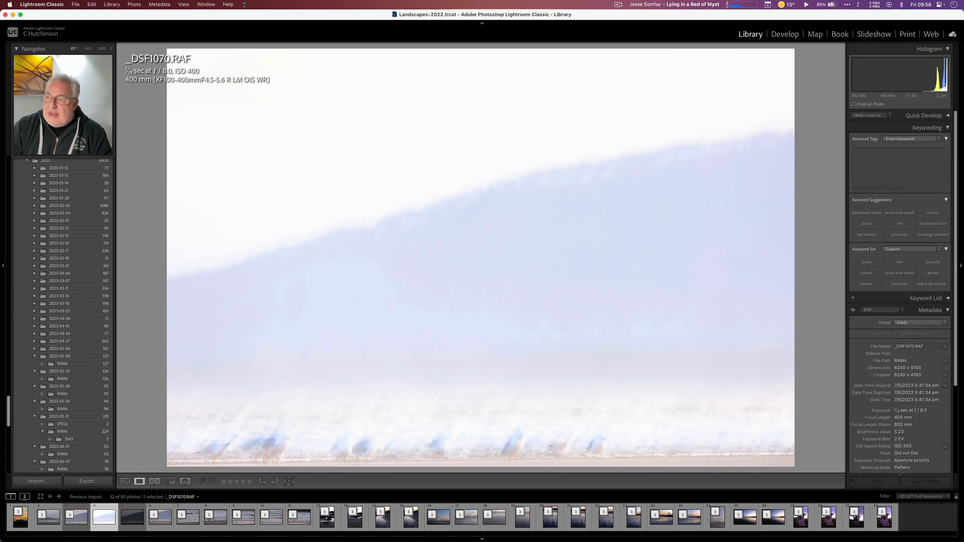
pyautogui.press('Right')
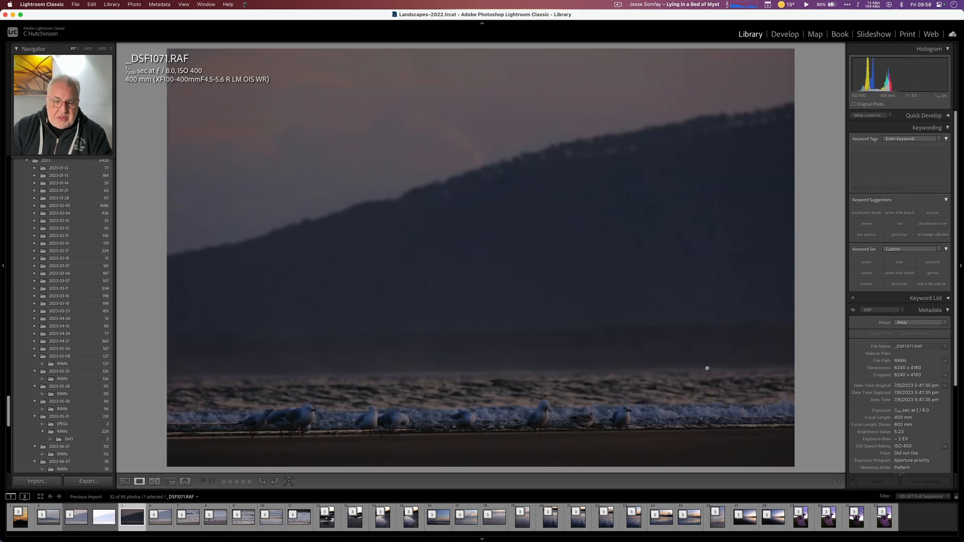
pyautogui.click(572, 394)
pyautogui.moveTo(564, 400); pyautogui.dragTo(607, 191)
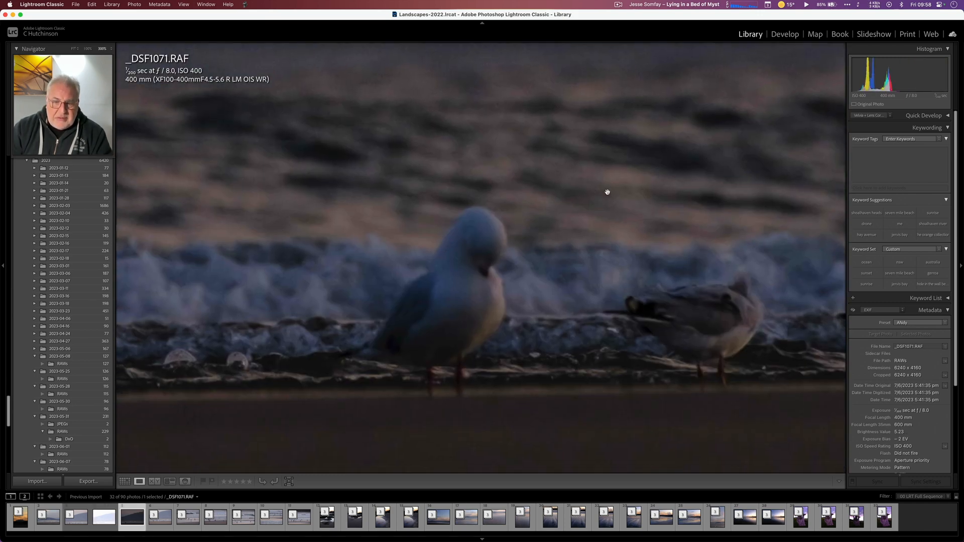
pyautogui.click(614, 213)
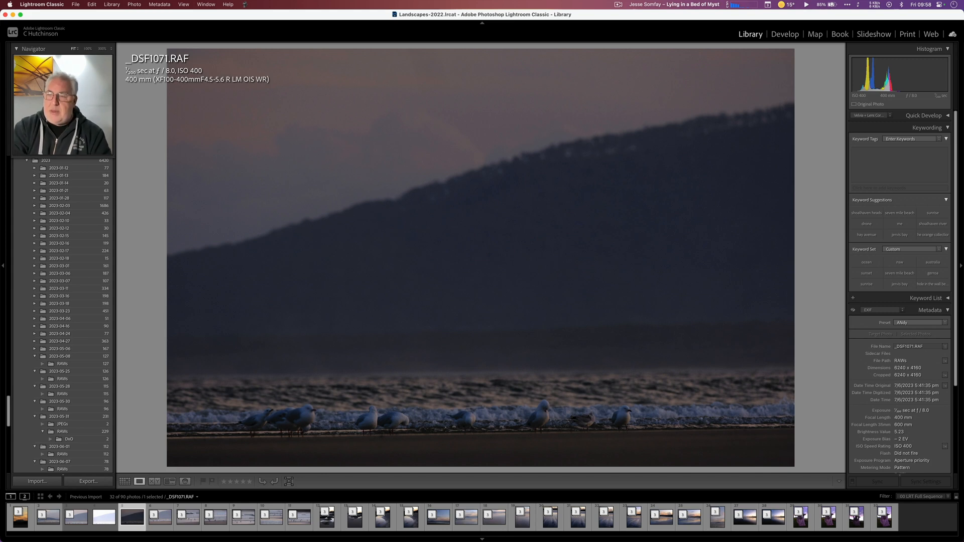
# - Flag _DSF1071.RAF, _DSF1070.RAF and _DSF1069.RAF as rejected
pyautogui.press('x')
pyautogui.press('Left')
pyautogui.press('x')
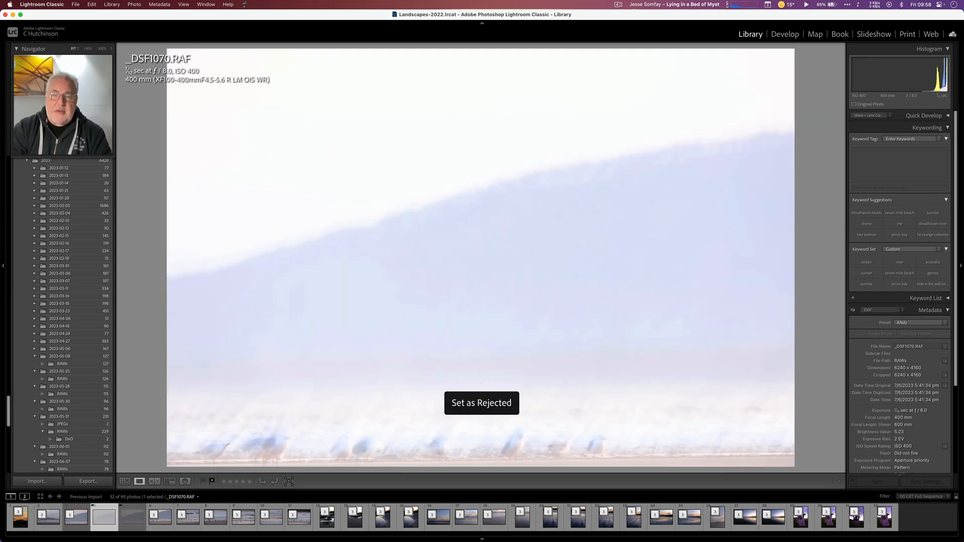
pyautogui.press('Left')
pyautogui.press('x')
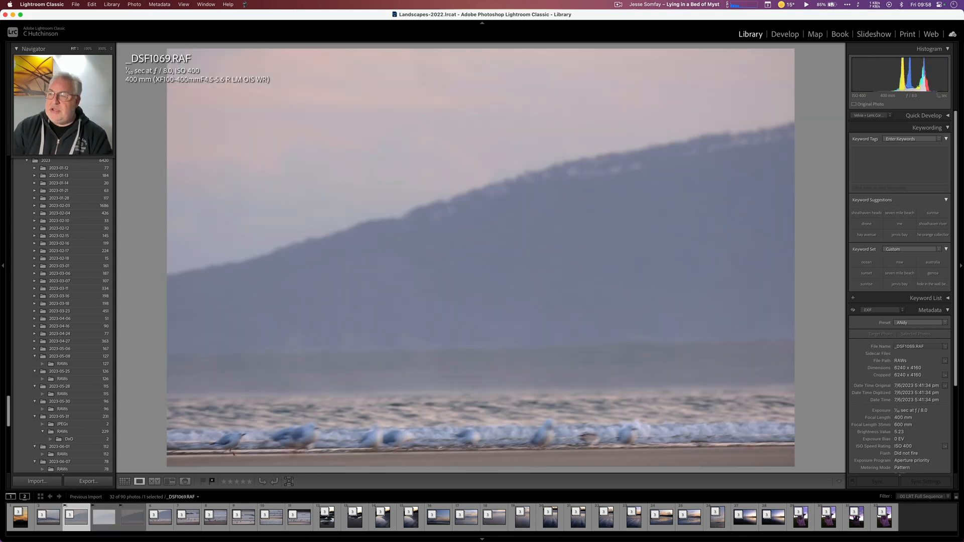
# - Expand the _DSF1072.RAF stack, compare its exposures and inspect the gulls in _DSF1074.RAF at 100%
pyautogui.press('Right')
pyautogui.press('Right')
pyautogui.press('Right')
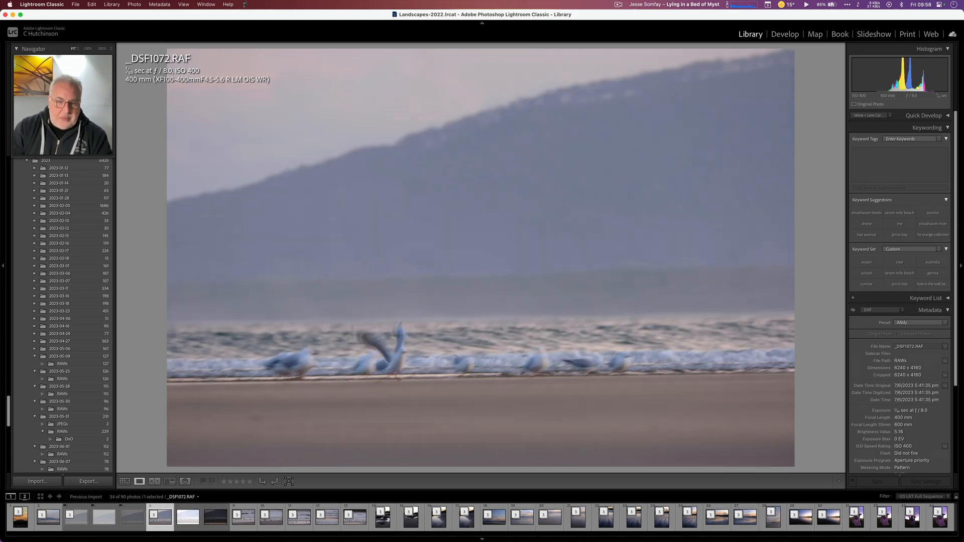
pyautogui.press('Right')
pyautogui.press('Right')
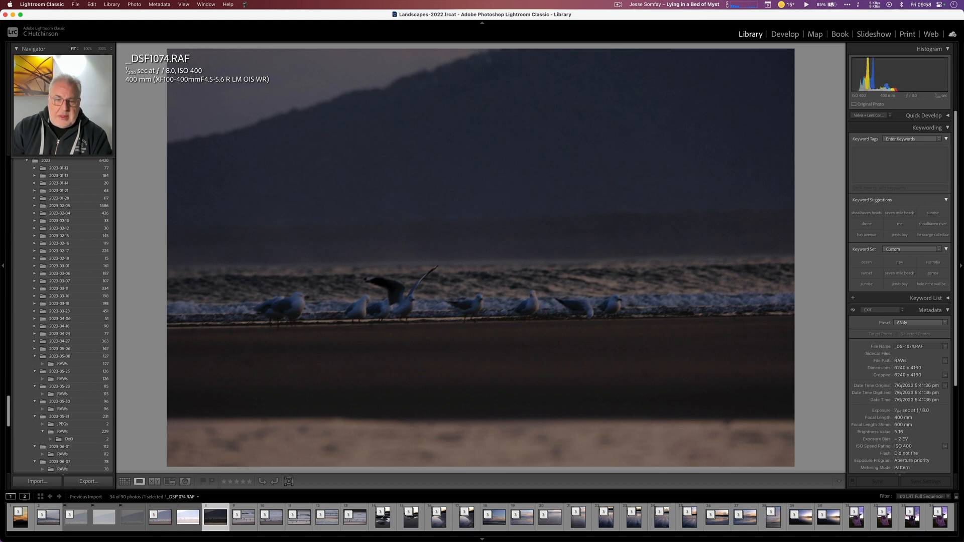
pyautogui.click(454, 278)
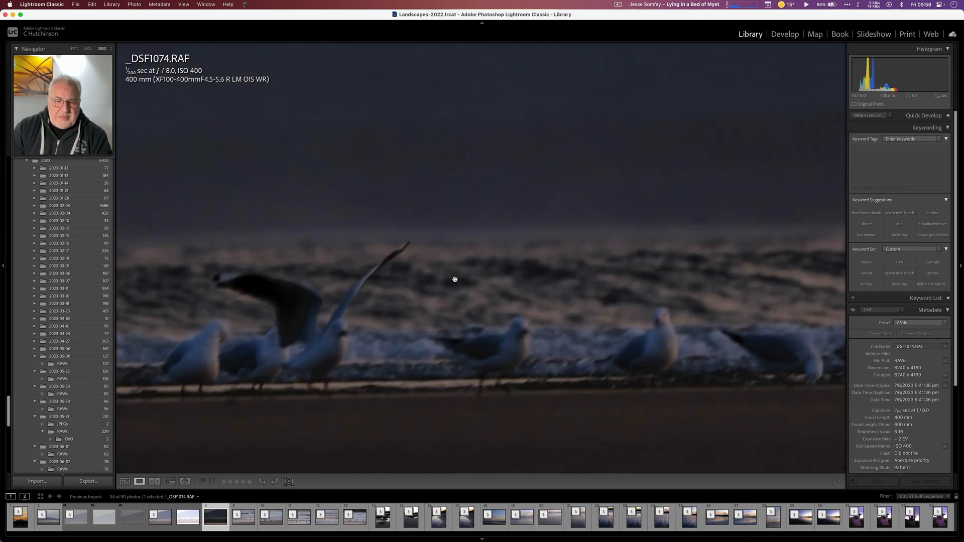
pyautogui.moveTo(401, 329); pyautogui.dragTo(635, 172)
pyautogui.click(631, 176)
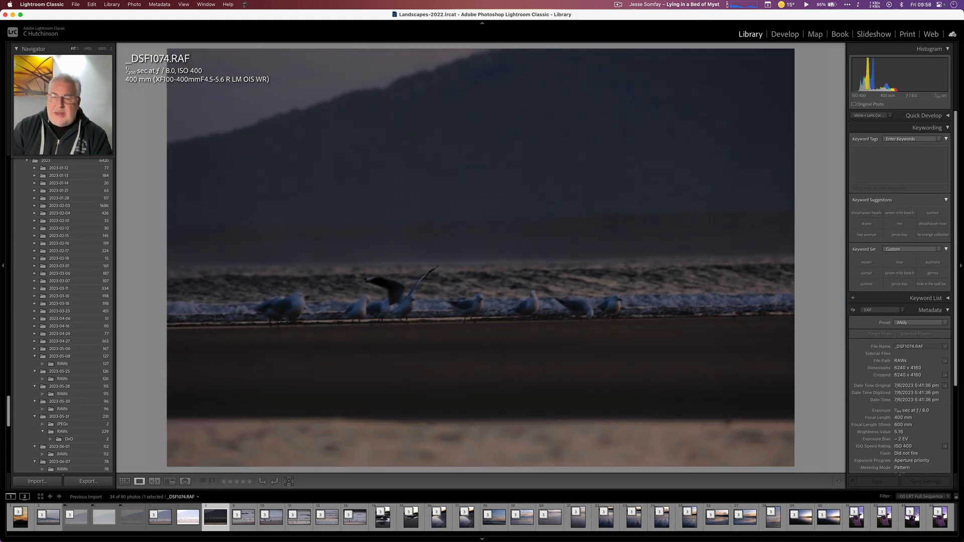
# - Flag all three exposures of the _DSF1072.RAF stack as rejected
pyautogui.press('Left')
pyautogui.press('x')
pyautogui.press('Left')
pyautogui.press('x')
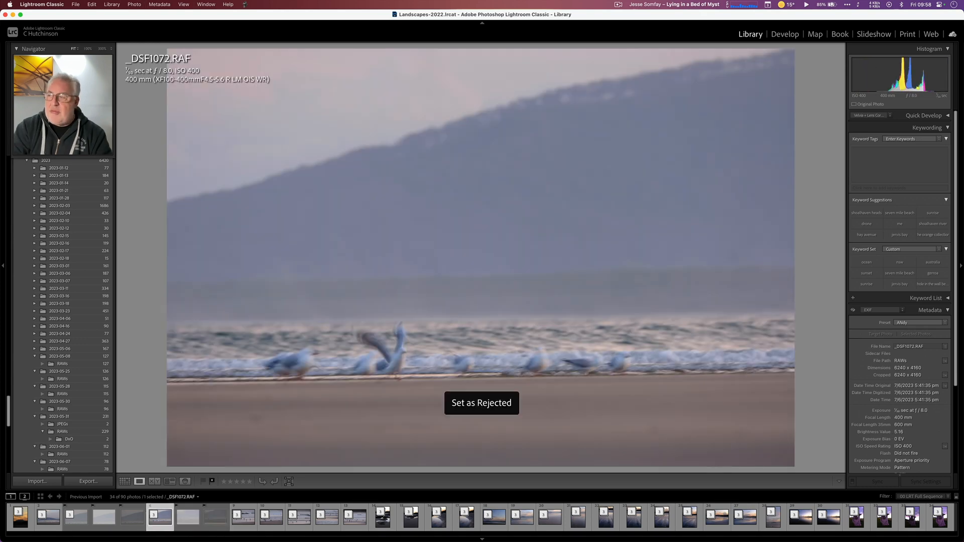
# - Expand the _DSF1075.RAF stack, compare its three exposures and reject the overexposed _DSF1076.RAF
pyautogui.press('Right')
pyautogui.press('Right')
pyautogui.press('Right')
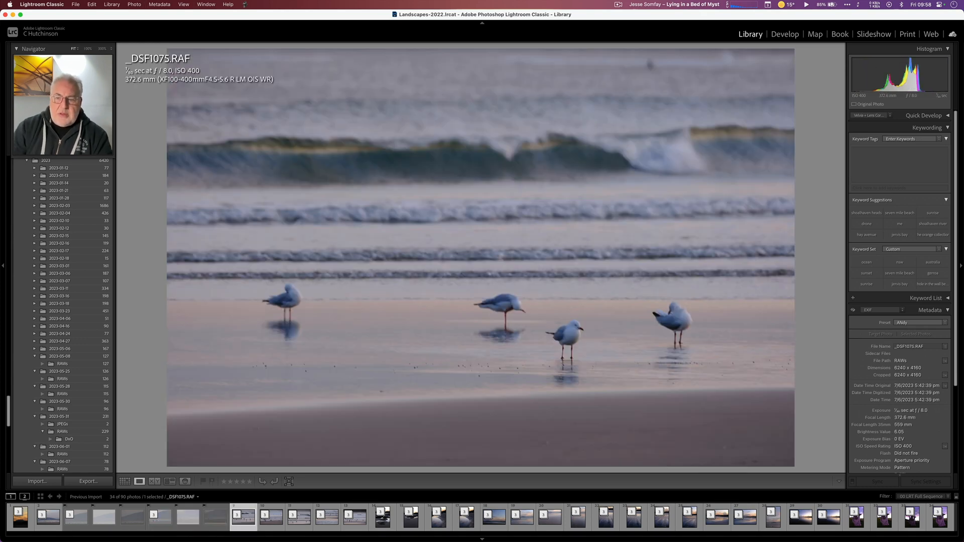
pyautogui.press('s')
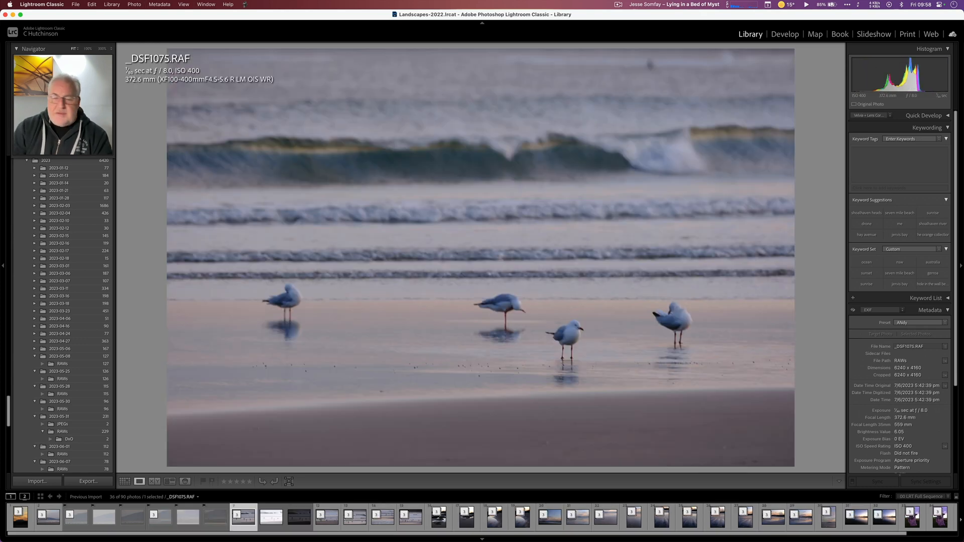
pyautogui.press('Right')
pyautogui.press('Right')
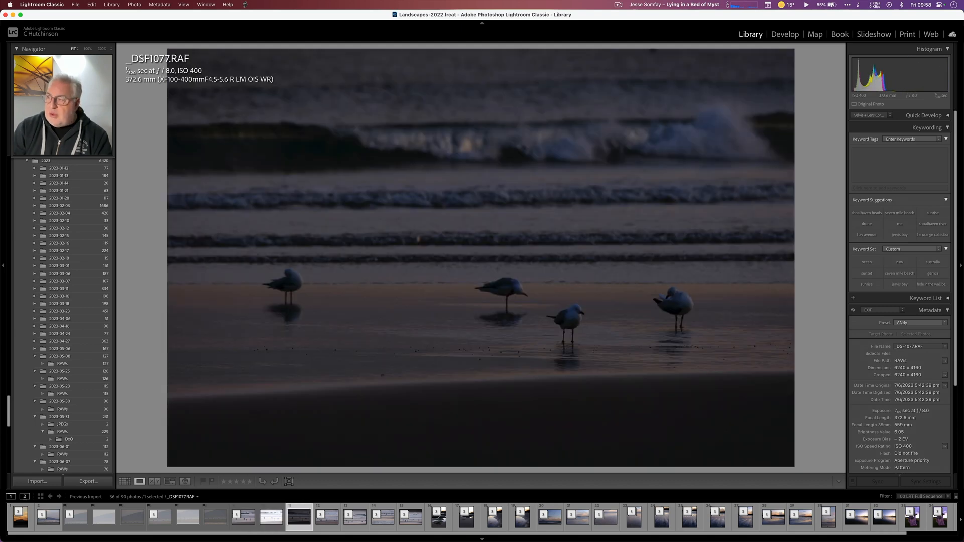
pyautogui.press('Left')
pyautogui.press('Left')
pyautogui.press('Right')
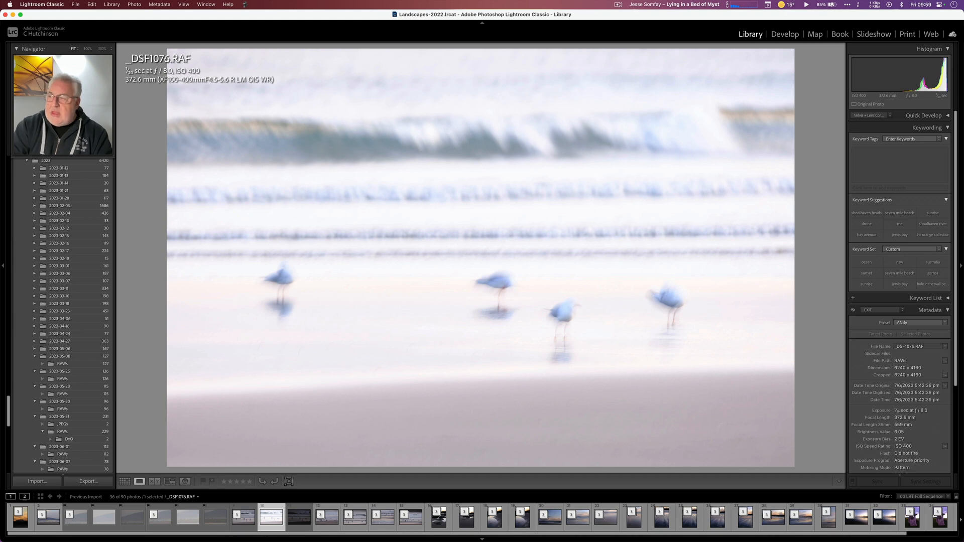
pyautogui.press('x')
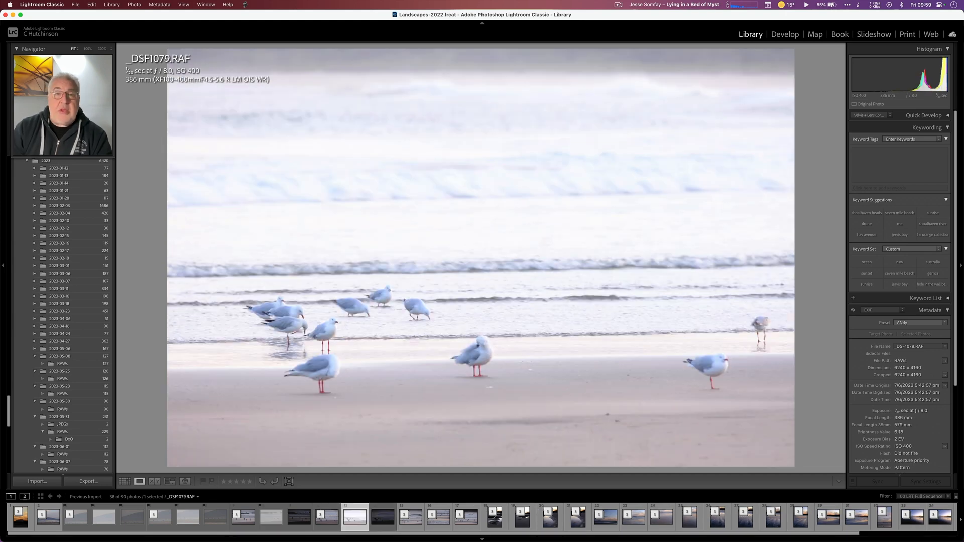
# - Compare the bracketed exposures in the gull stack containing _DSF1079.RAF and _DSF1080.RAF
pyautogui.press('Right')
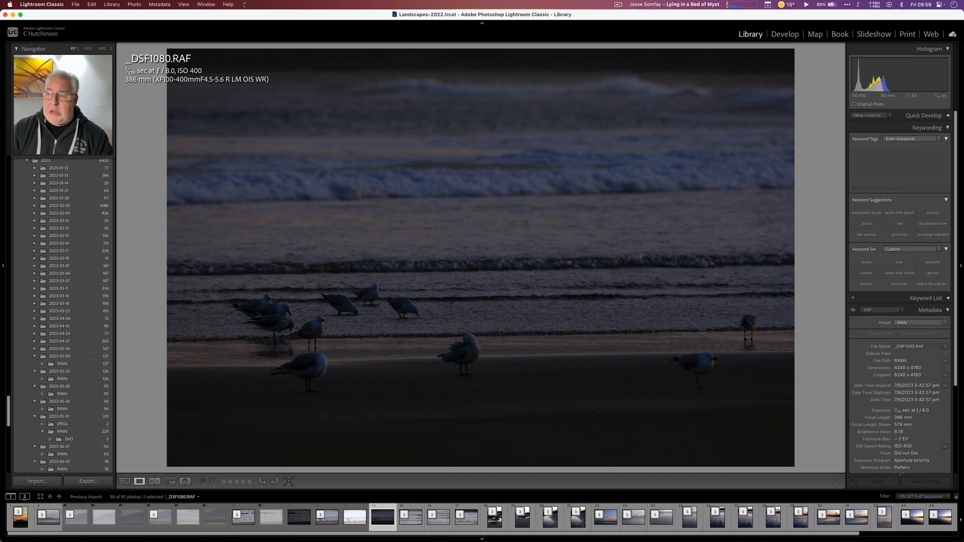
pyautogui.press('Left')
pyautogui.press('Left')
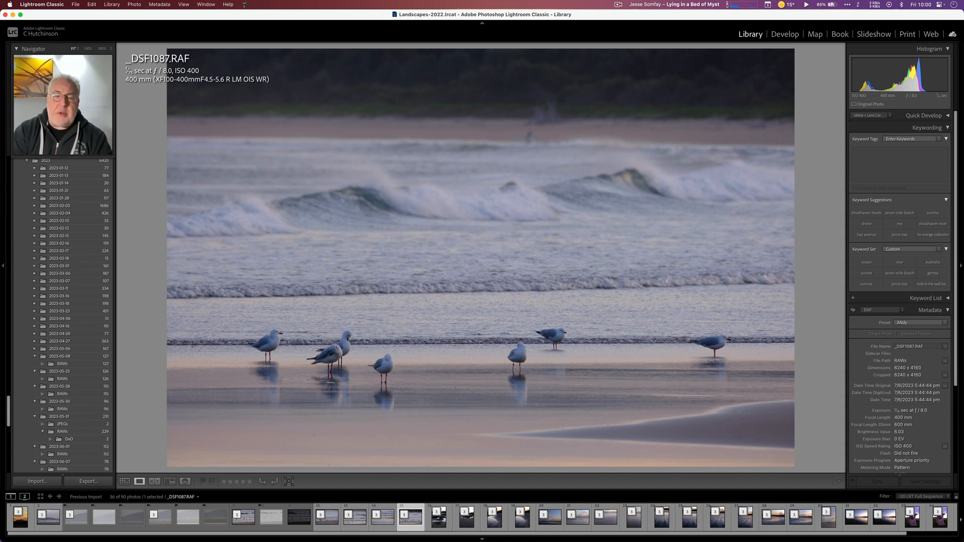
# - Review the rock-pool and beach stacks that follow _DSF1087.RAF, up to _DSF1096.RAF
pyautogui.press('Right')
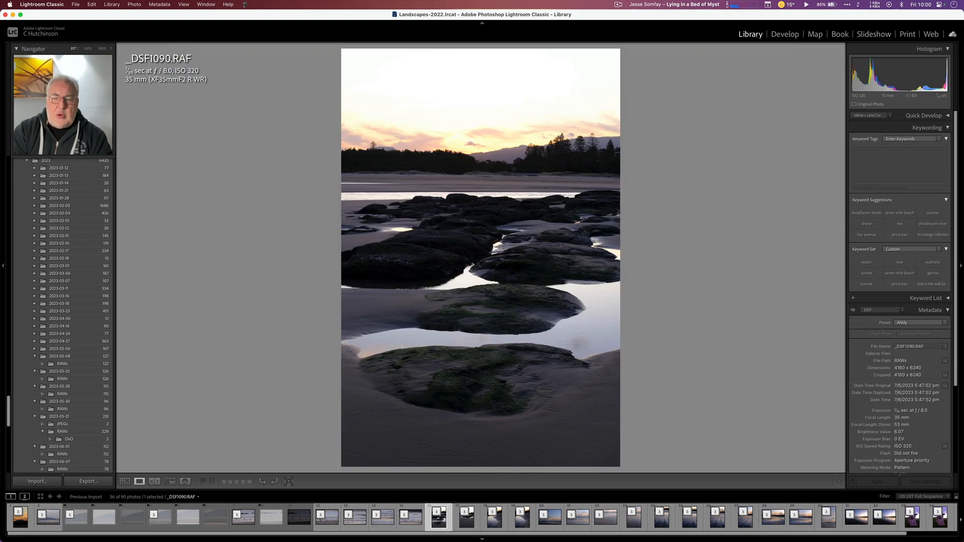
pyautogui.press('Right')
pyautogui.press('Right')
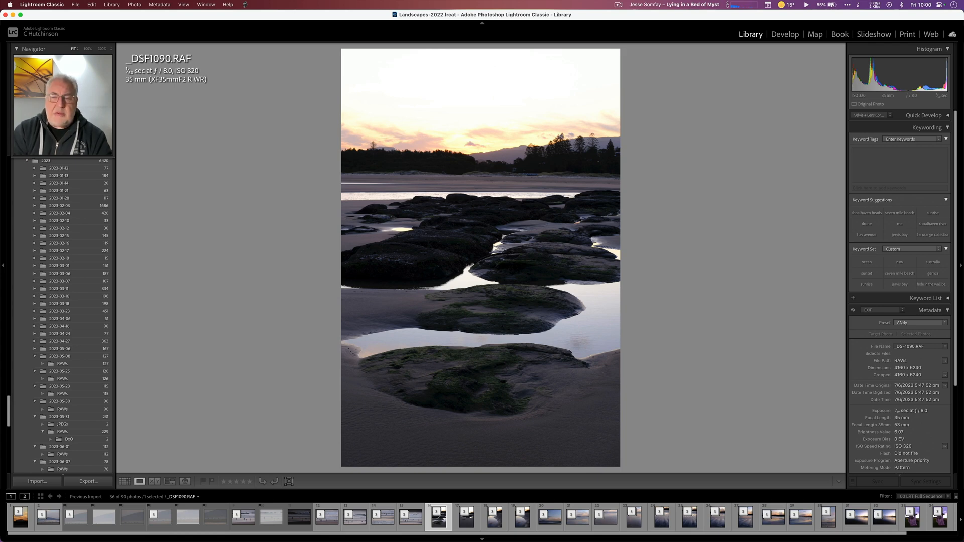
pyautogui.press('Right')
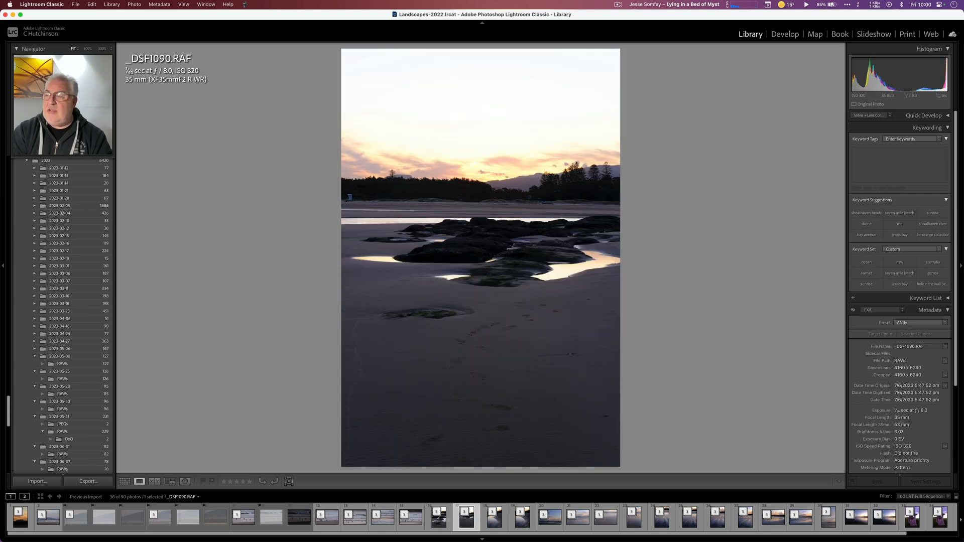
pyautogui.press('Left')
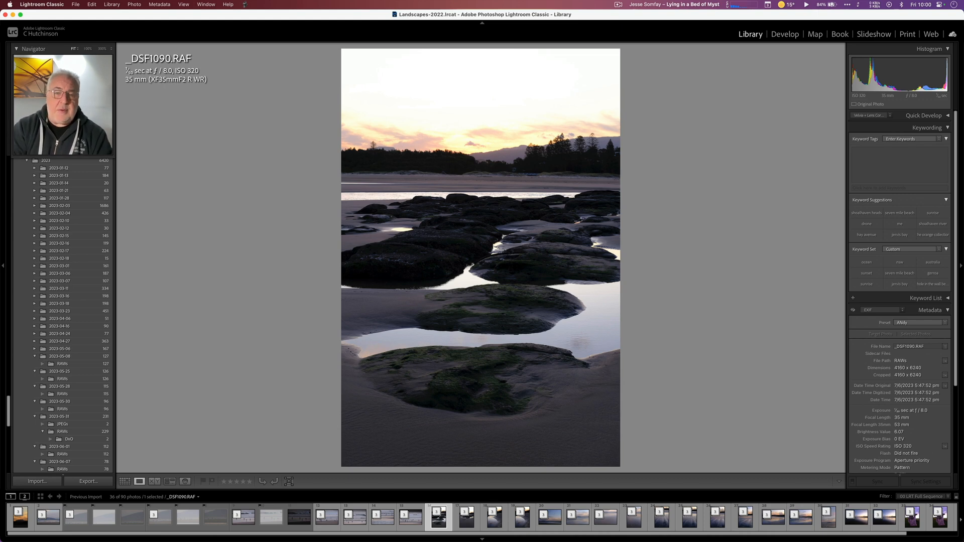
pyautogui.press('Right')
pyautogui.press('Right')
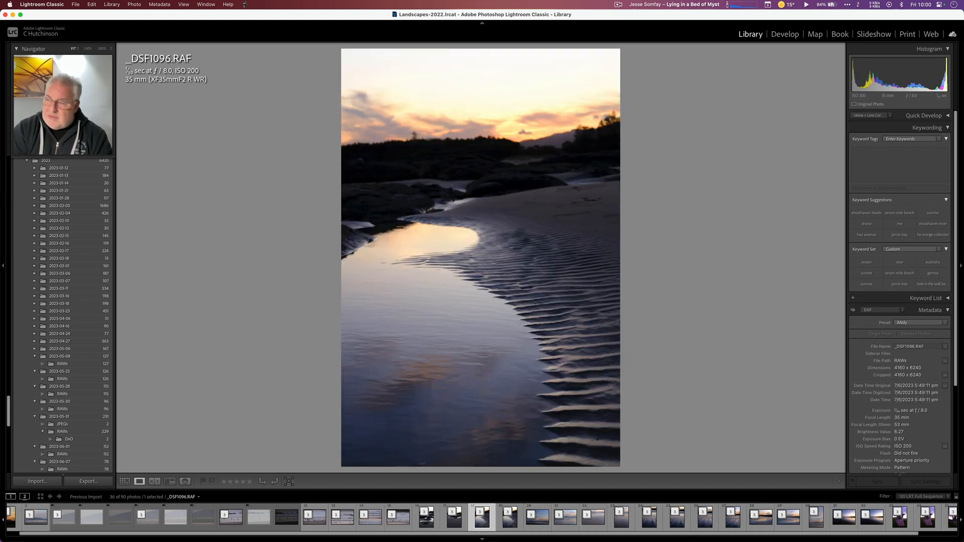
# - Expand the _DSF1096.RAF stack, reject its three exposures and look through the next bracket of the same scene
pyautogui.press('s')
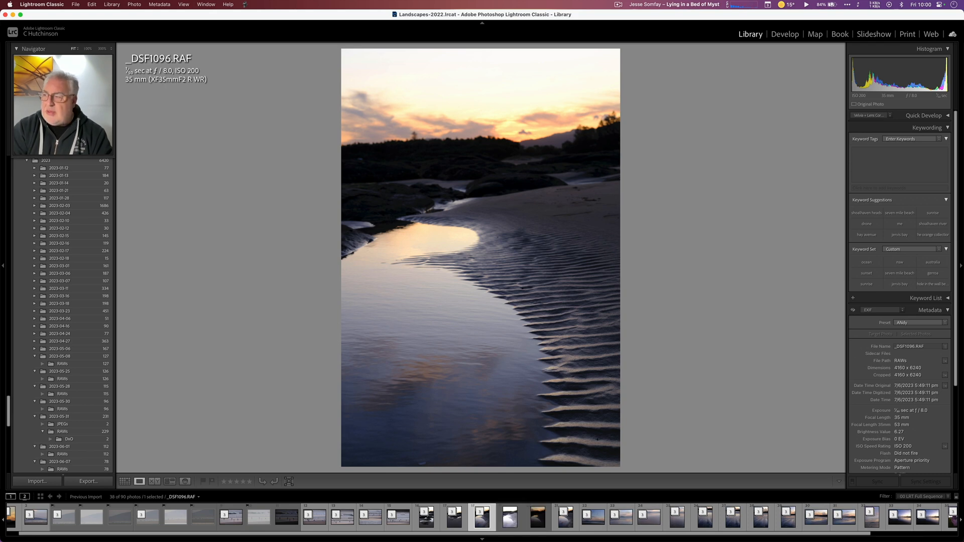
pyautogui.press('Right')
pyautogui.press('Right')
pyautogui.press('Right')
pyautogui.press('Right')
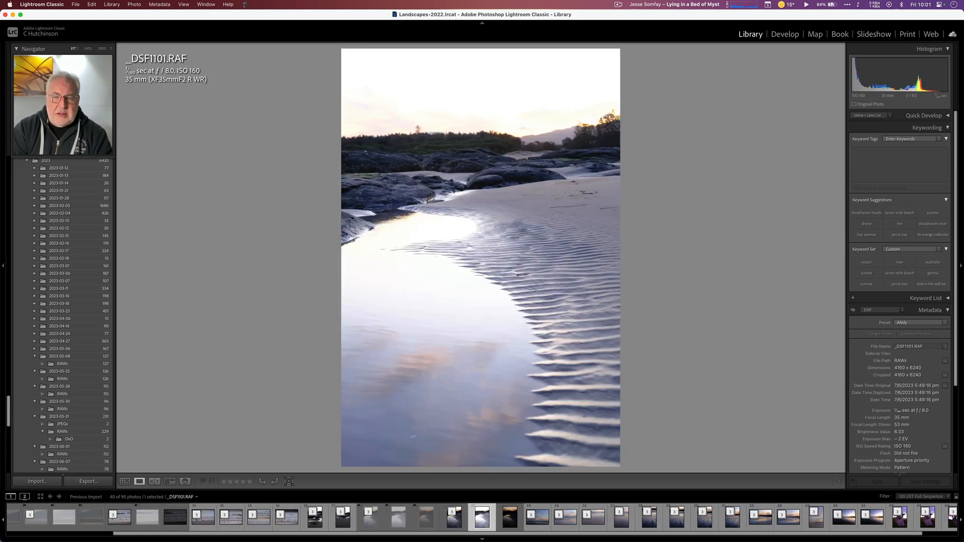
# - Return to _DSF1099.RAF, collapse its stack and advance to _DSF1102.RAF
pyautogui.press('Left')
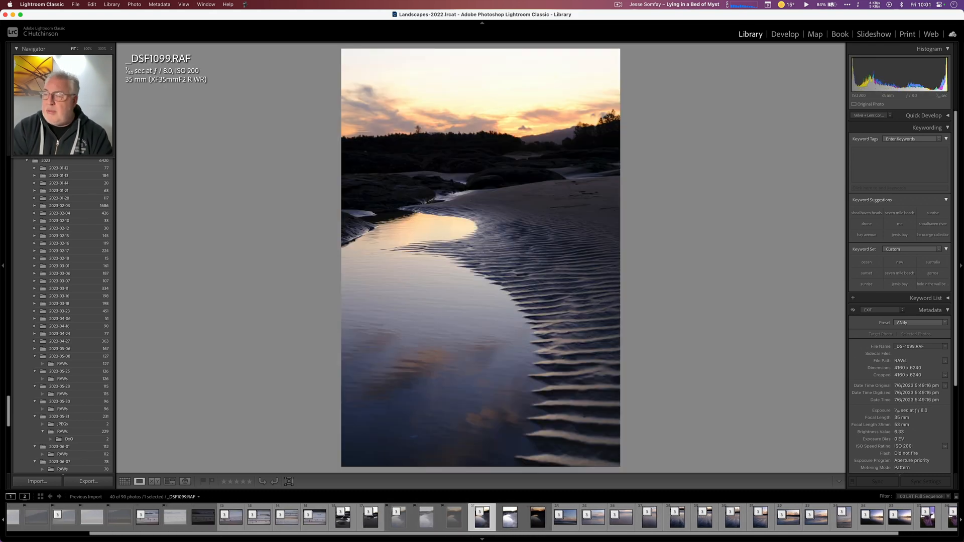
pyautogui.press('s')
pyautogui.press('Right')
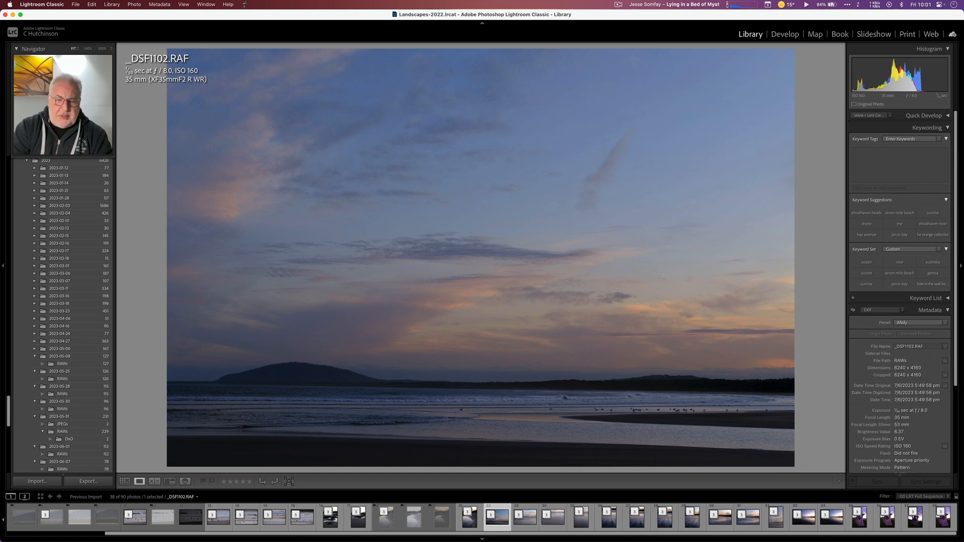
# - Expand the _DSF1102.RAF stack and compare its three bracketed exposures
pyautogui.press('s')
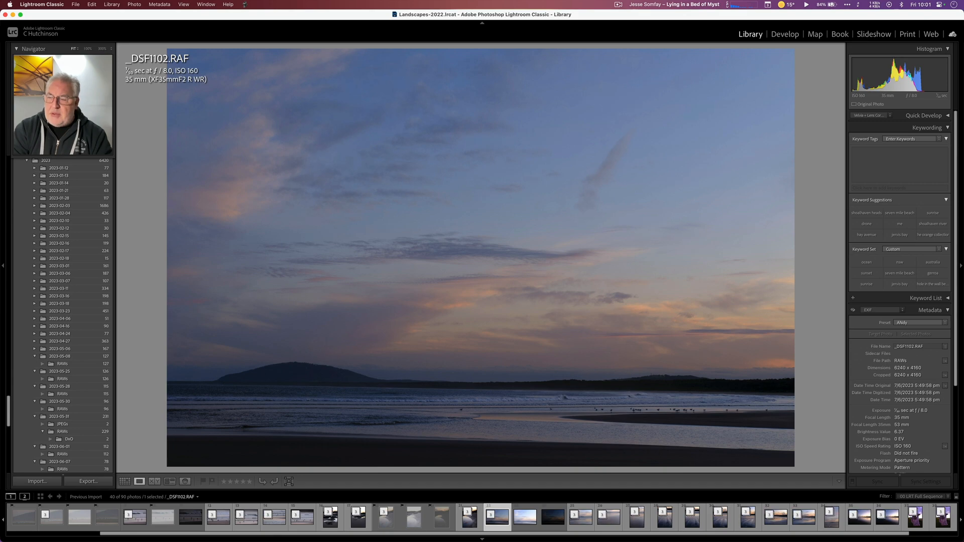
pyautogui.press('Right')
pyautogui.press('Right')
pyautogui.press('Left')
pyautogui.press('Left')
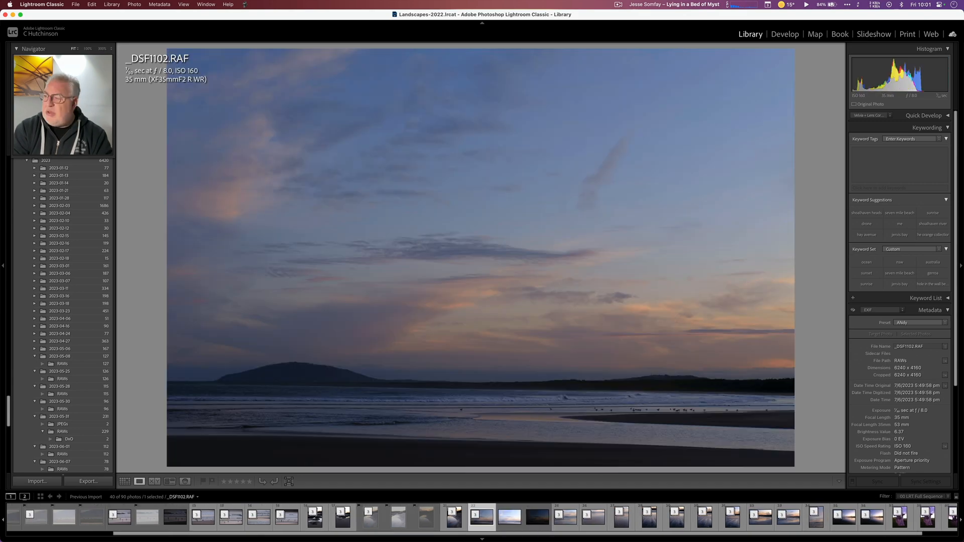
# - Review the beach and sunset stacks from _DSF1105.RAF up to _DSF1137.RAF
pyautogui.press('Right')
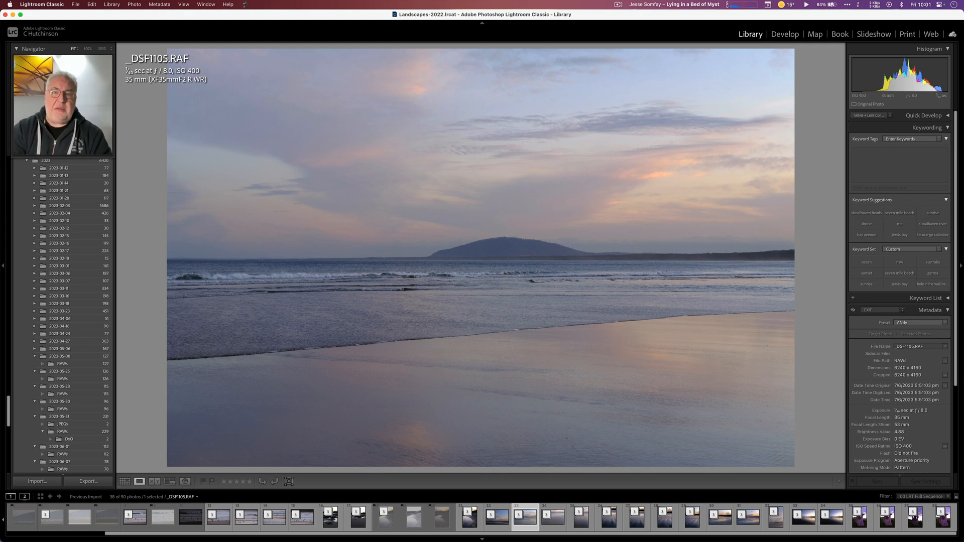
pyautogui.press('Right')
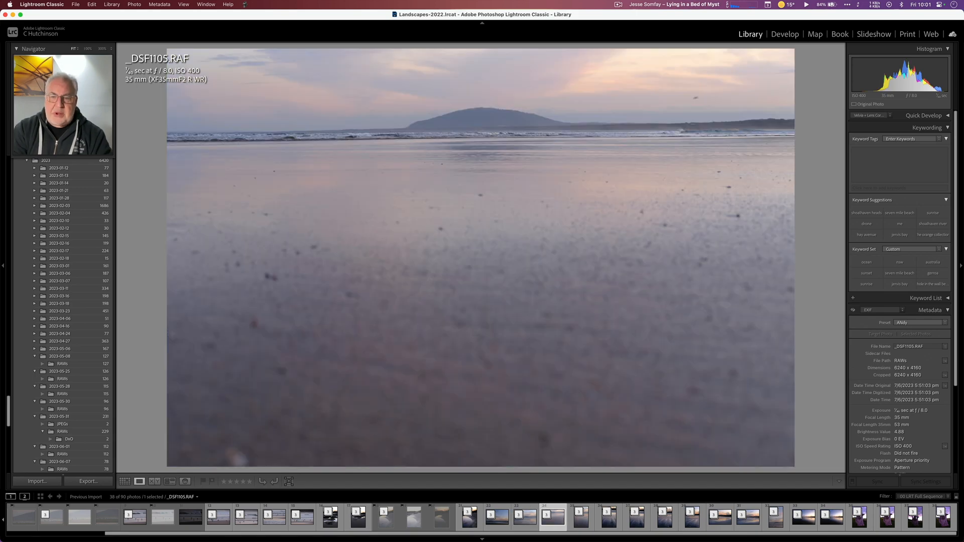
pyautogui.press('Right')
pyautogui.press('Right')
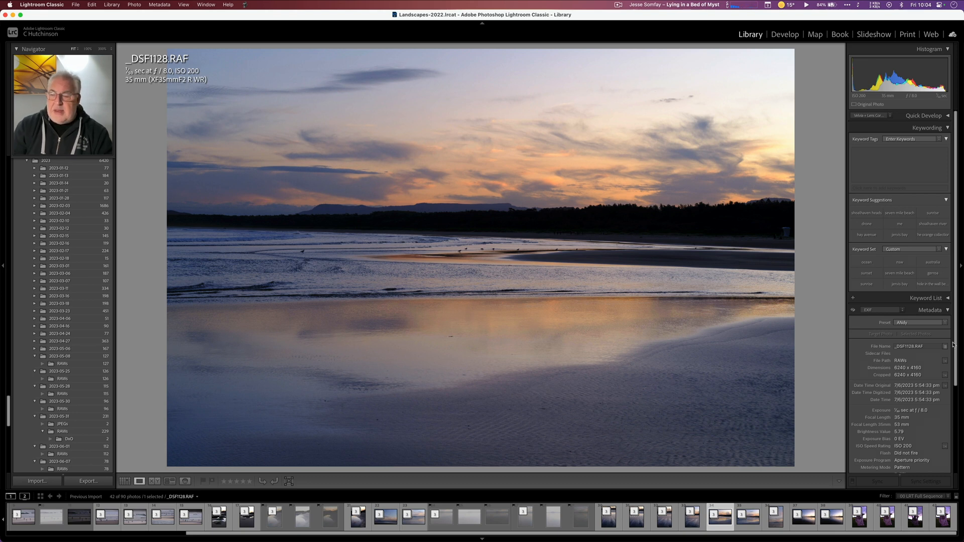
pyautogui.press('Right')
pyautogui.press('Right')
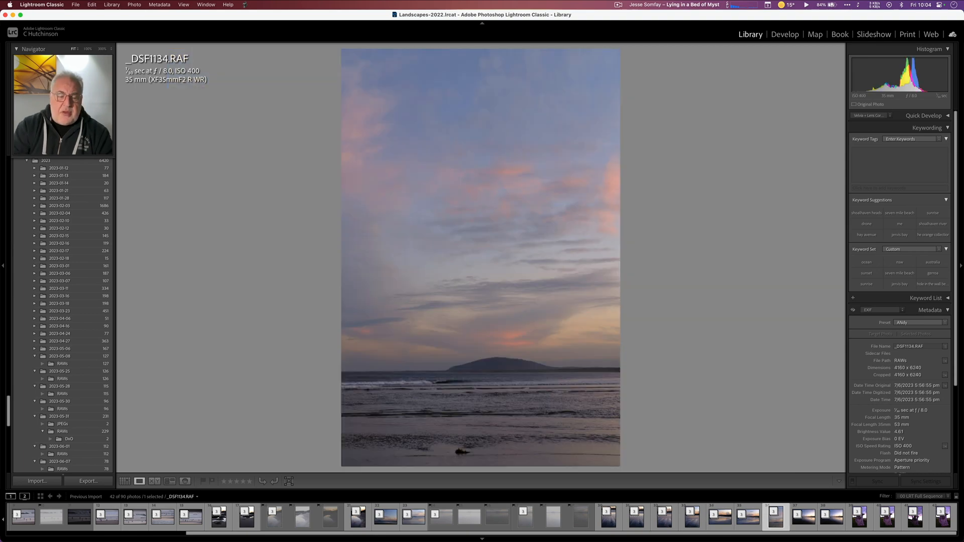
pyautogui.press('Right')
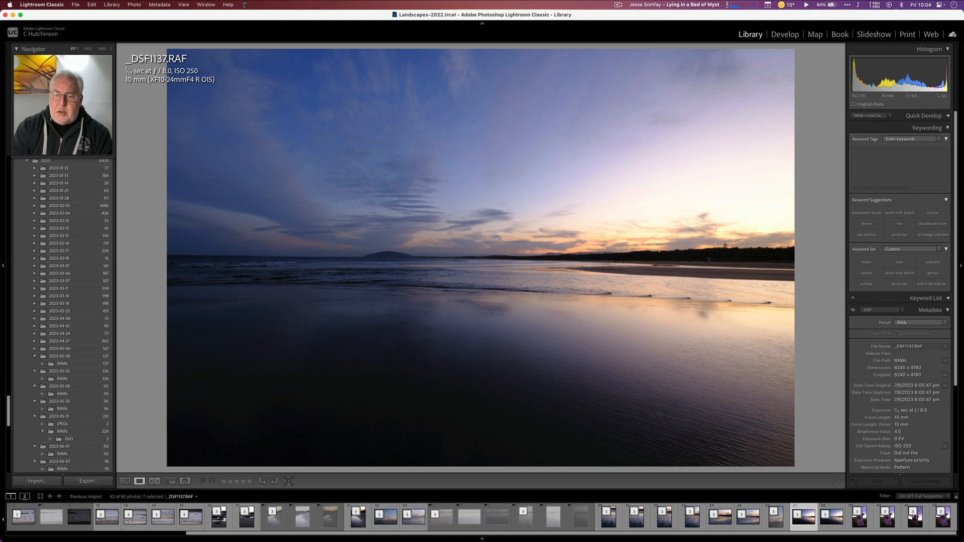
# - Compare exposures in the _DSF1137.RAF stack and continue past _DSF1140.RAF to the dragon sculpture in _DSF1143.RAF
pyautogui.press('Right')
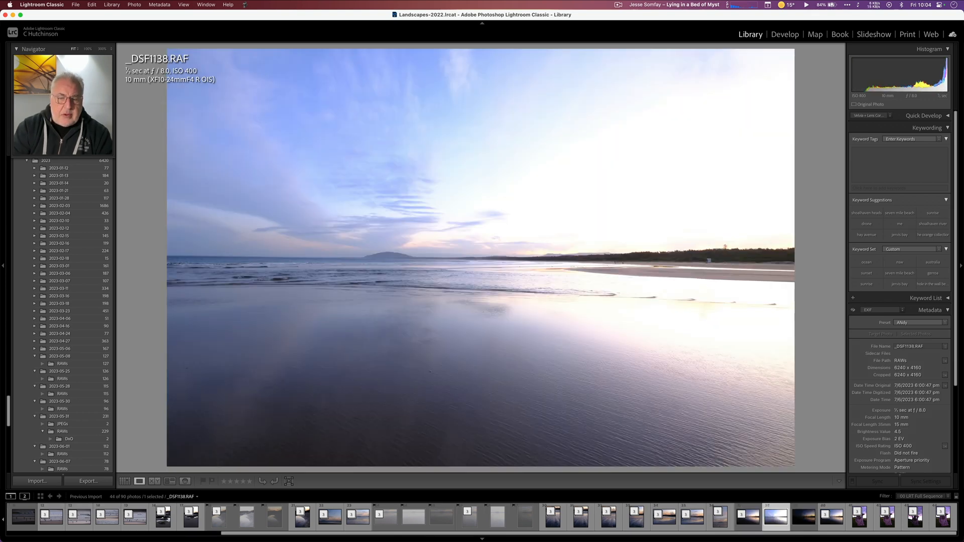
pyautogui.press('Left')
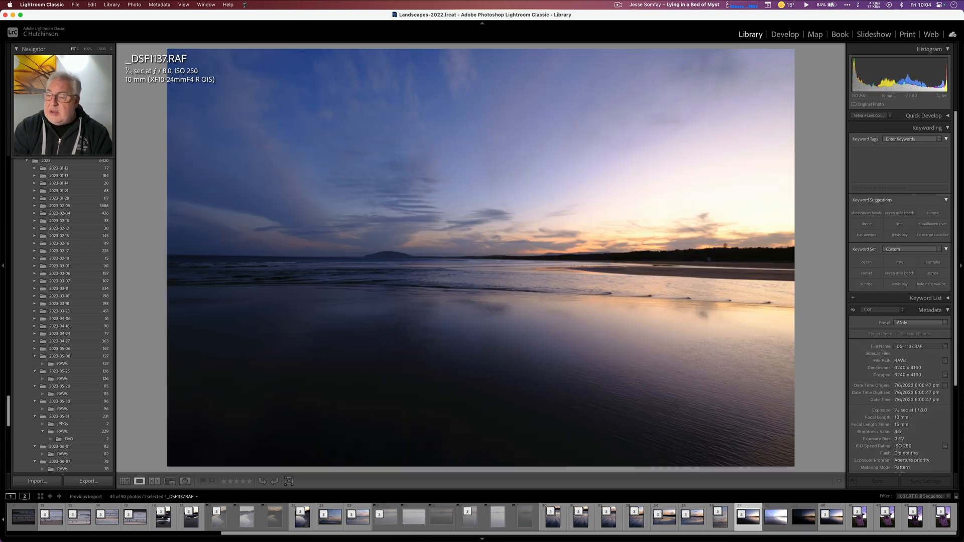
pyautogui.press('Right')
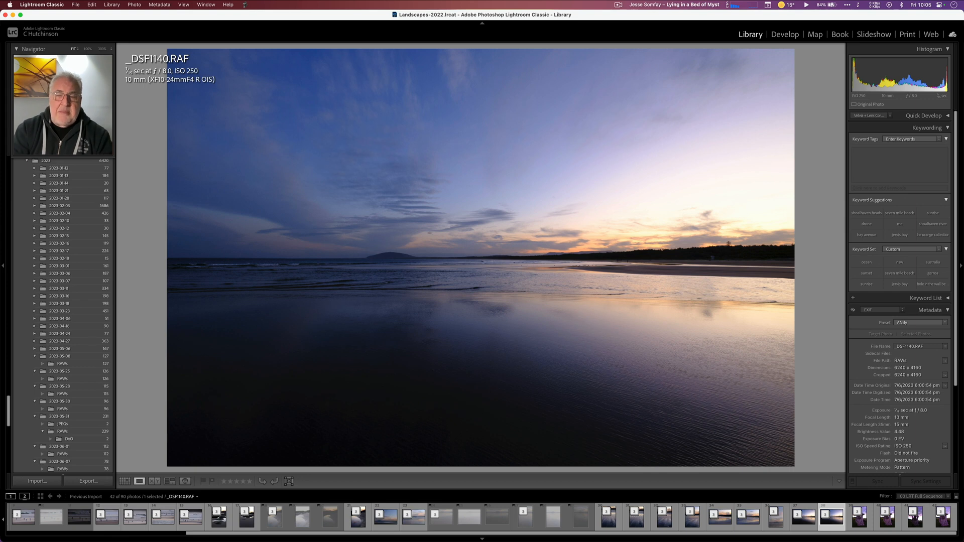
pyautogui.press('Right')
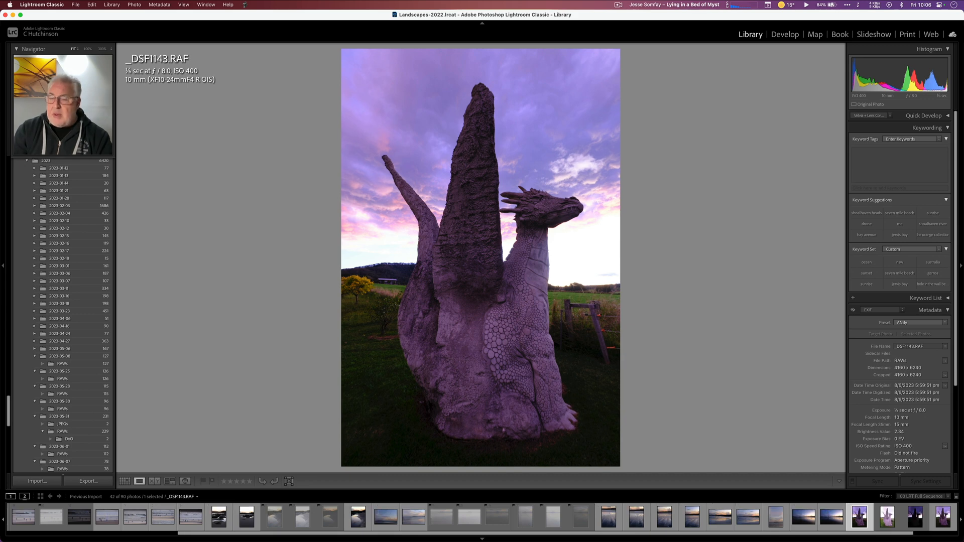
# - Compare the three bracketed exposures of the dragon sculpture, _DSF1143.RAF to _DSF1145.RAF, going back and forth between them
pyautogui.press('Right')
pyautogui.press('Right')
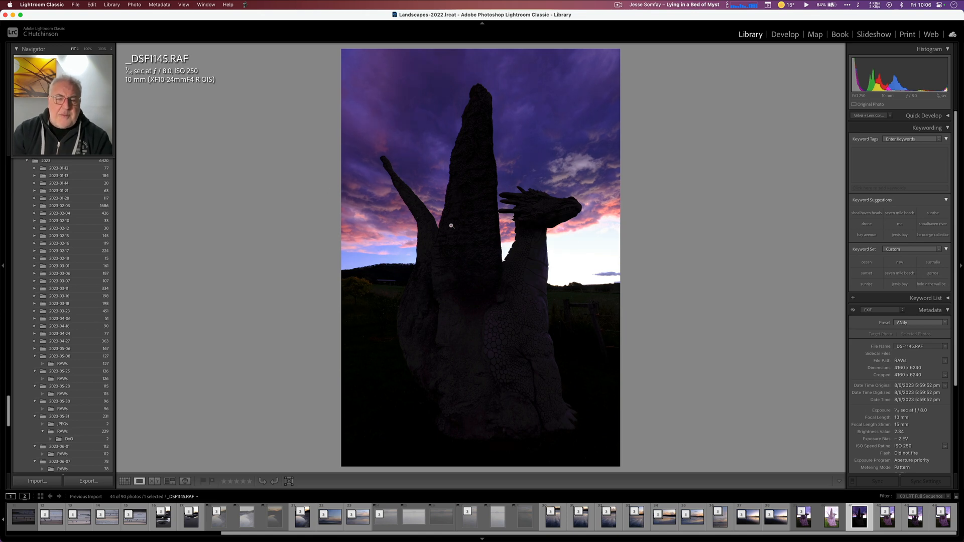
pyautogui.press('Left')
pyautogui.press('Left')
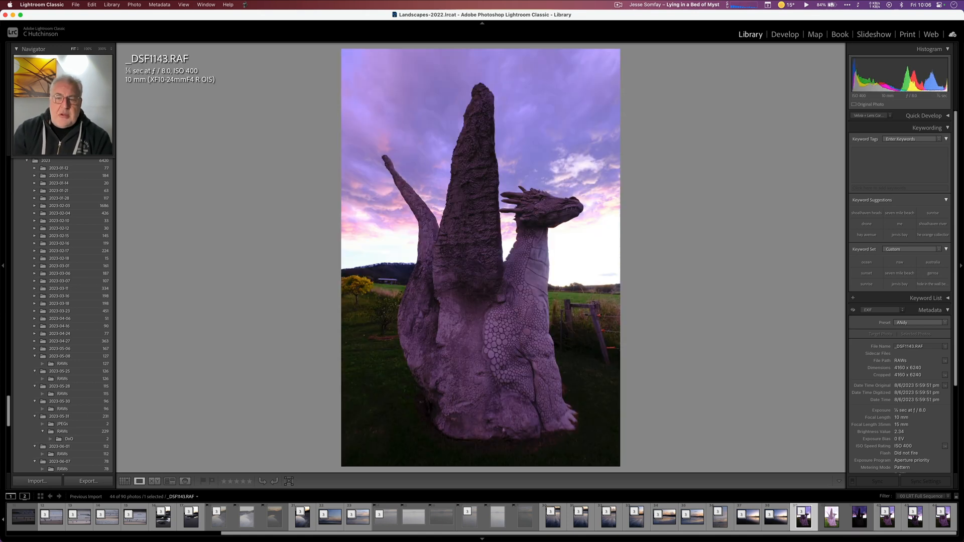
pyautogui.press('Right')
pyautogui.press('Right')
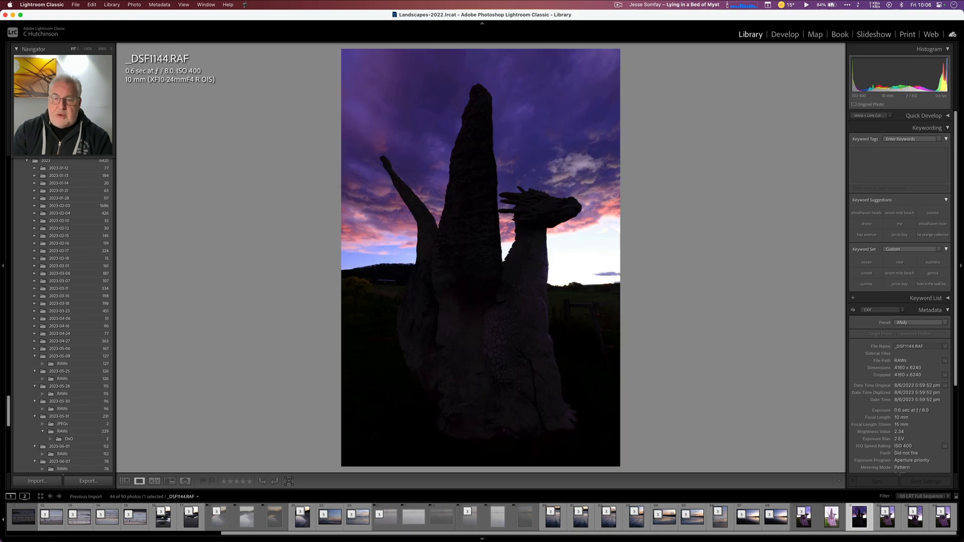
pyautogui.press('Left')
pyautogui.press('Left')
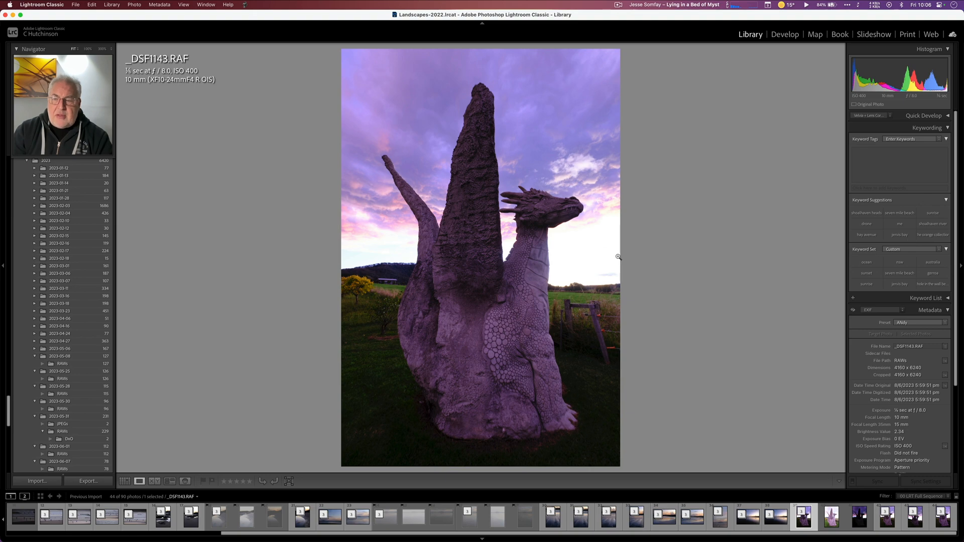
pyautogui.press('Right')
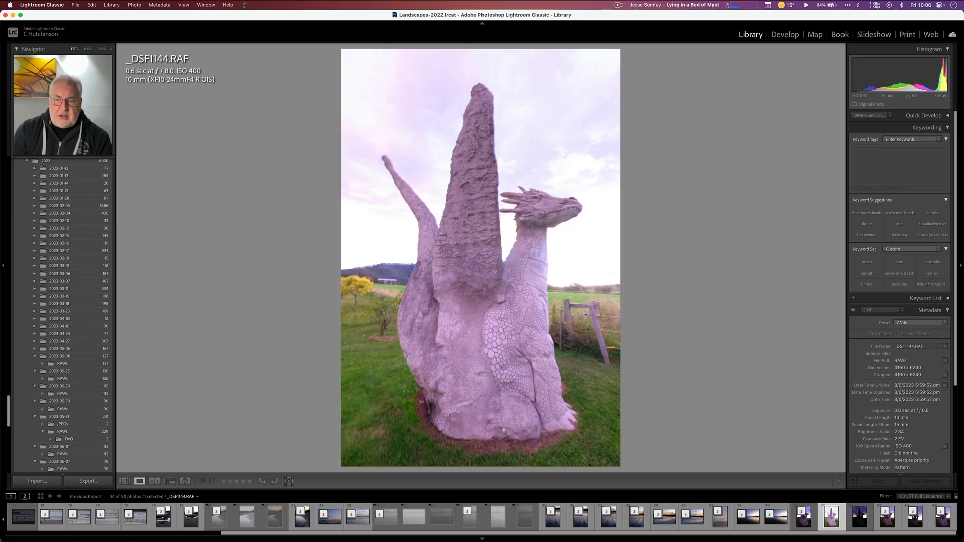
pyautogui.press('Right')
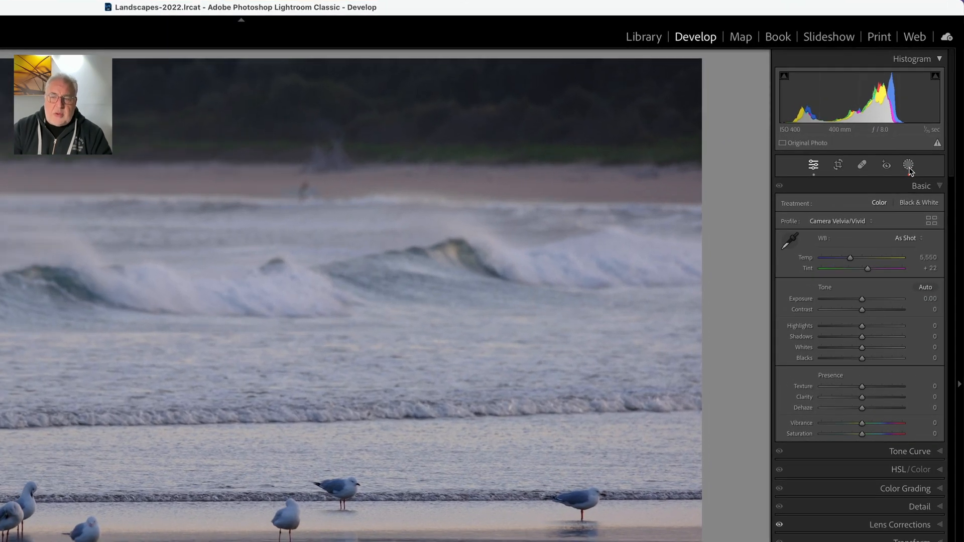
# - Update all the AI masks on the gull photo _DSF1087.RAF and leave masking
pyautogui.click(909, 165)
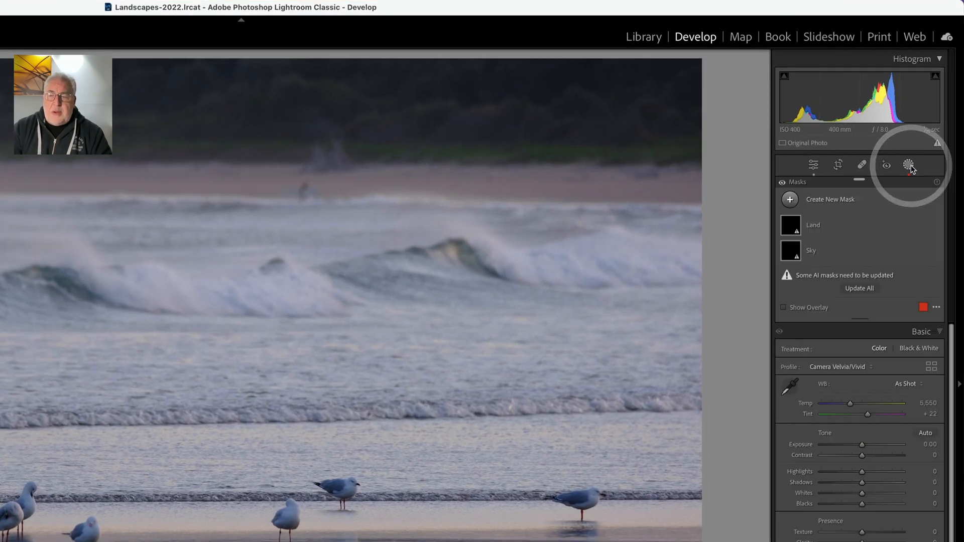
pyautogui.click(860, 288)
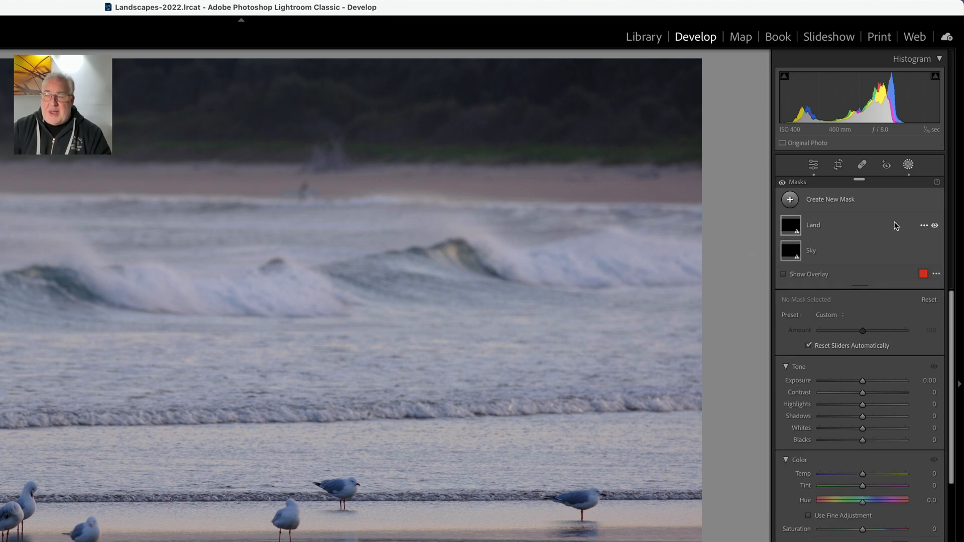
pyautogui.click(909, 165)
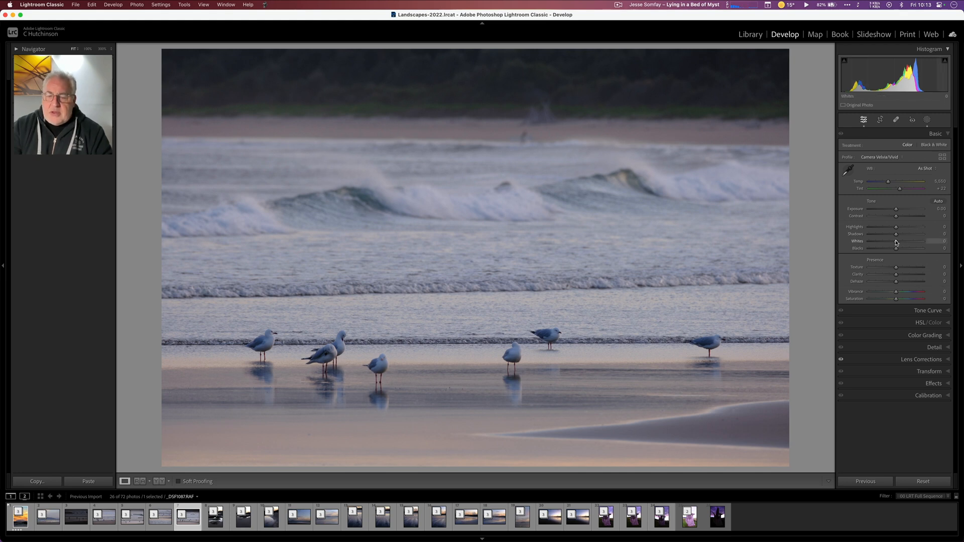
# - Adjust the gull photo's tone with Whites at +56, Blacks at -50 and Shadows at +44, using the clipping warnings
pyautogui.moveTo(897, 242); pyautogui.dragTo(899, 248)
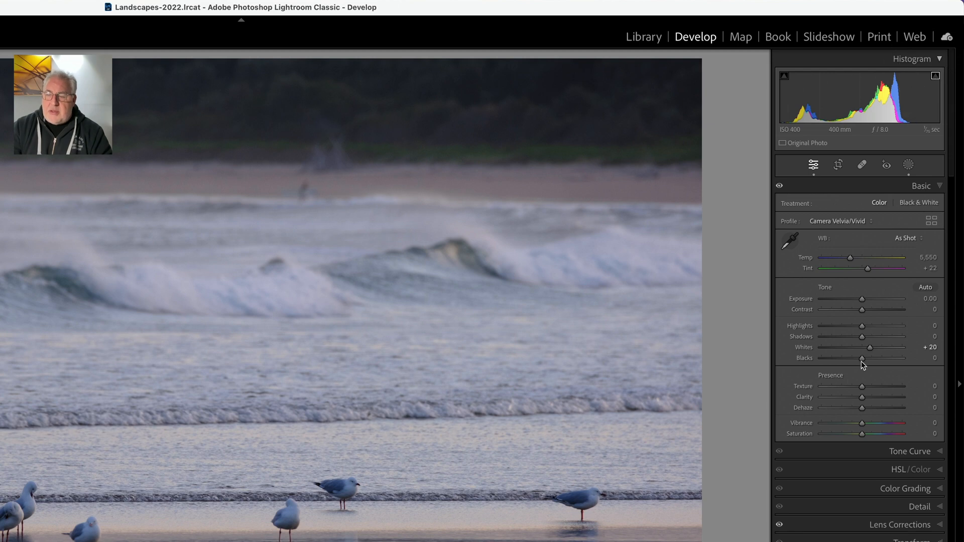
pyautogui.moveTo(870, 348); pyautogui.dragTo(884, 348)
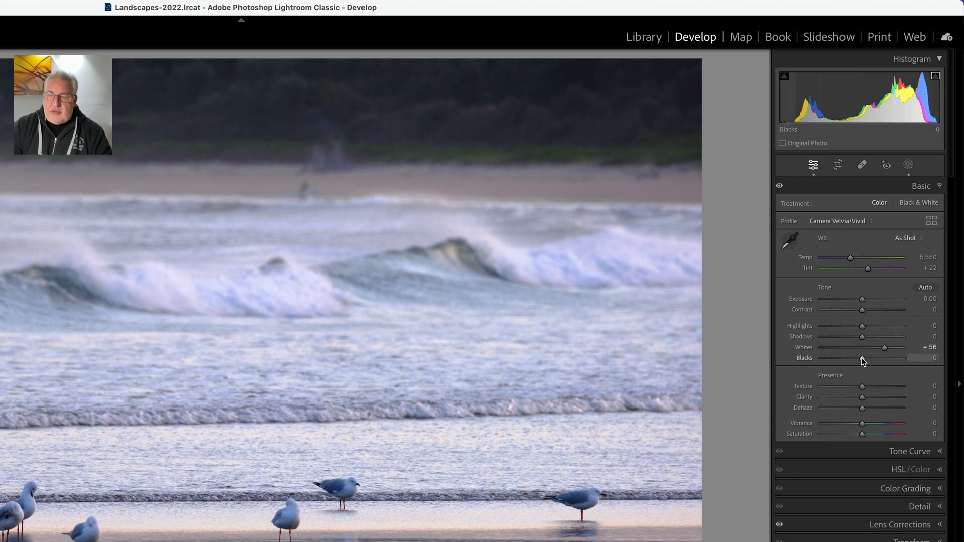
pyautogui.click(785, 76)
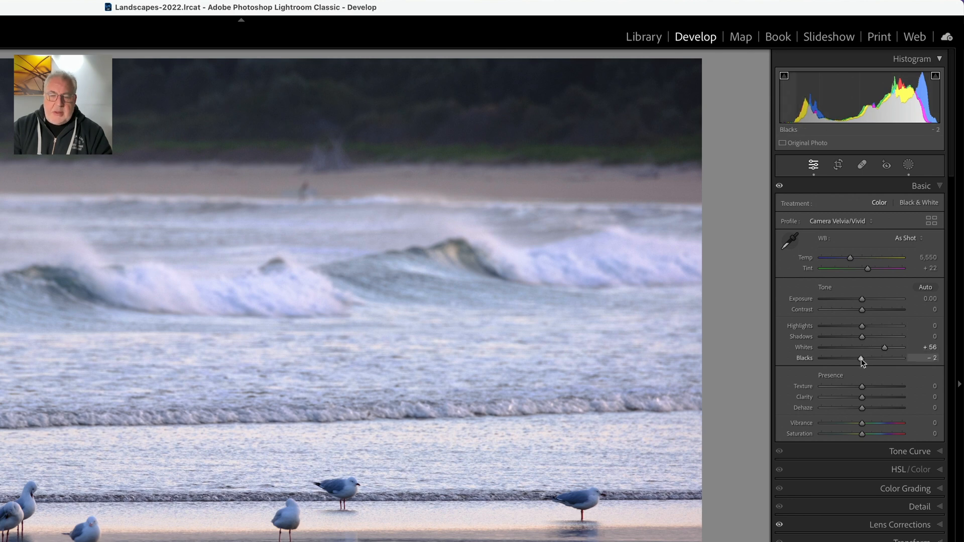
pyautogui.moveTo(861, 360); pyautogui.dragTo(875, 339)
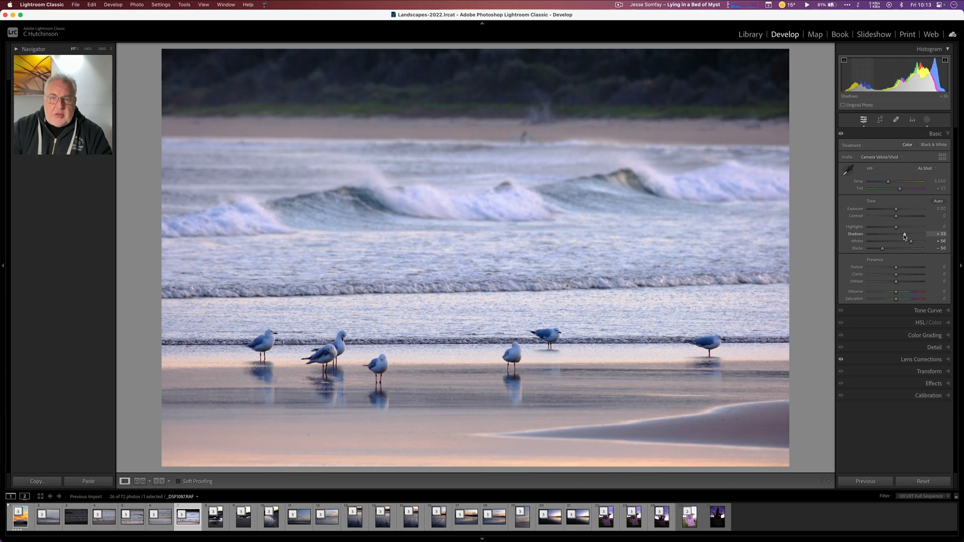
pyautogui.moveTo(904, 236); pyautogui.dragTo(908, 236)
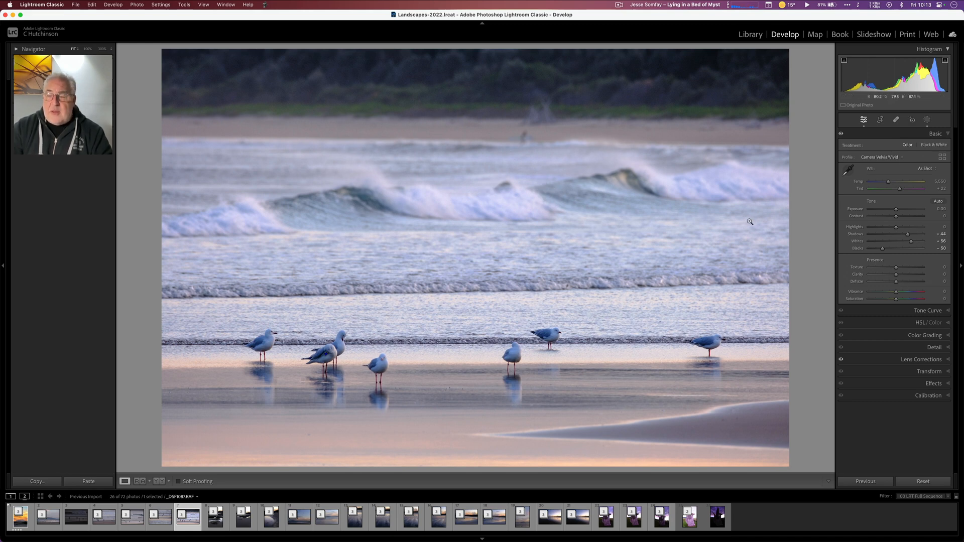
# - Add a new linear gradient mask covering the gulls and wet sand in the lower part of the photo
pyautogui.click(927, 120)
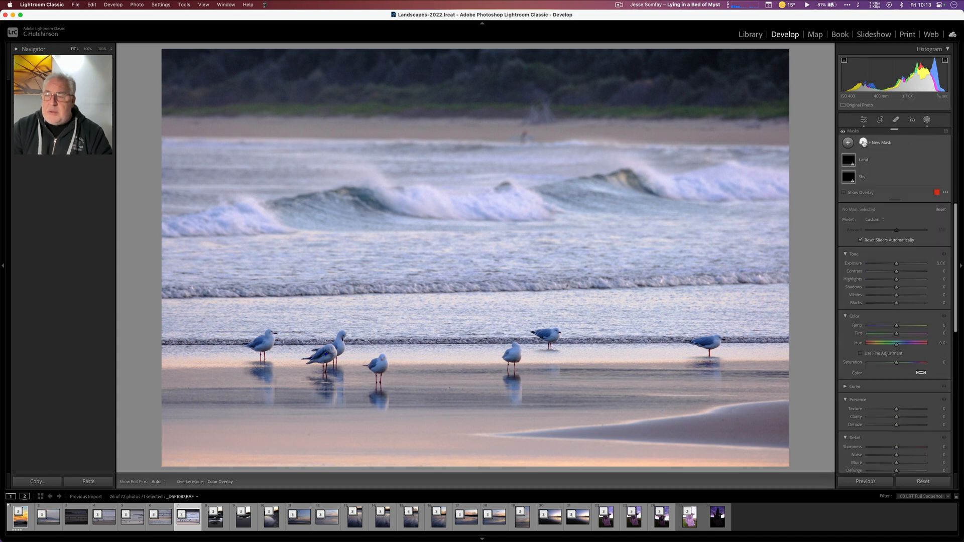
pyautogui.click(864, 143)
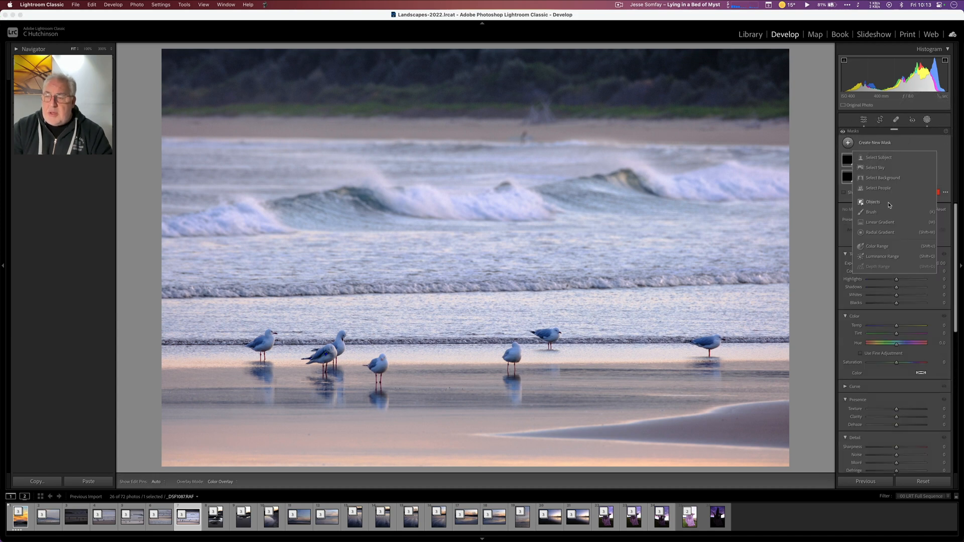
pyautogui.click(893, 221)
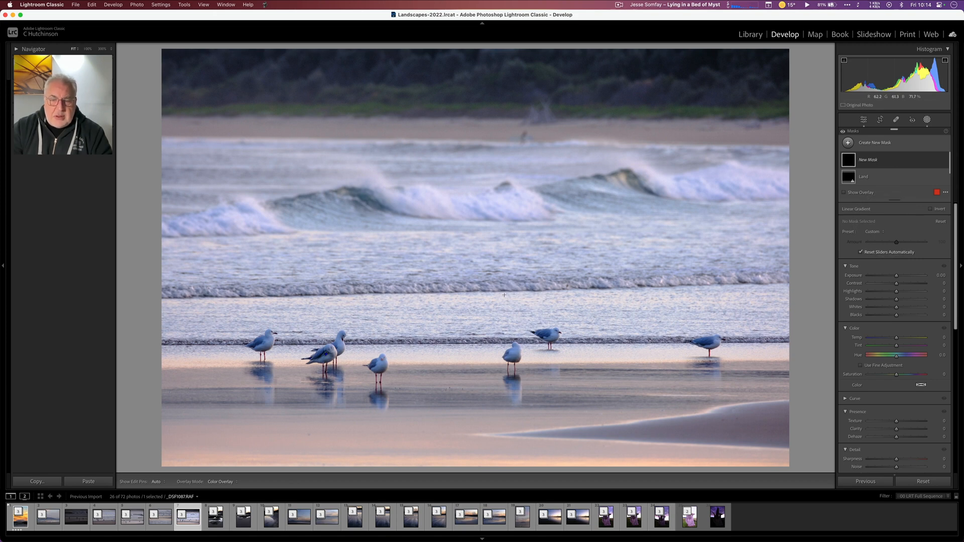
pyautogui.moveTo(492, 312); pyautogui.dragTo(491, 274)
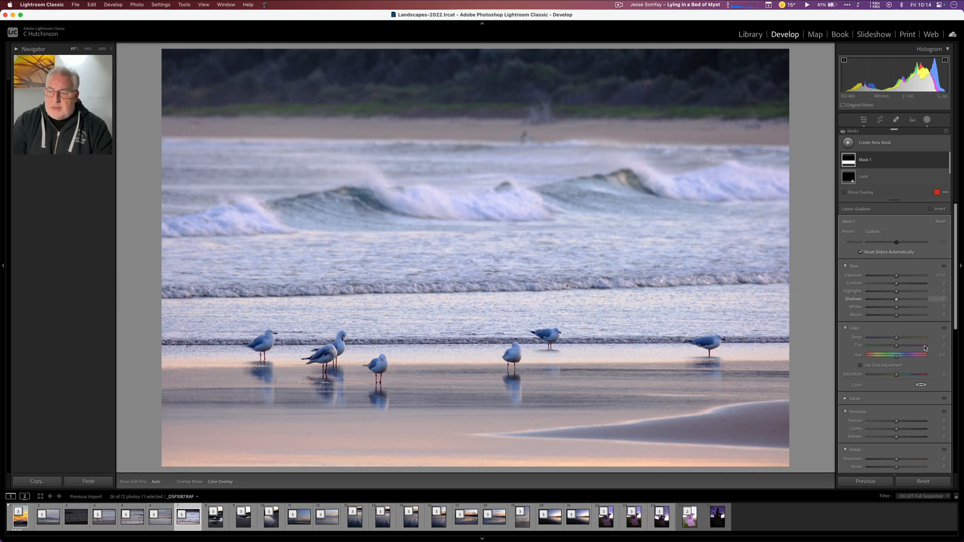
# - Raise the gradient mask's Texture to about 25 and Clarity to about 15, and close masking
pyautogui.scroll(-3, 912, 402)
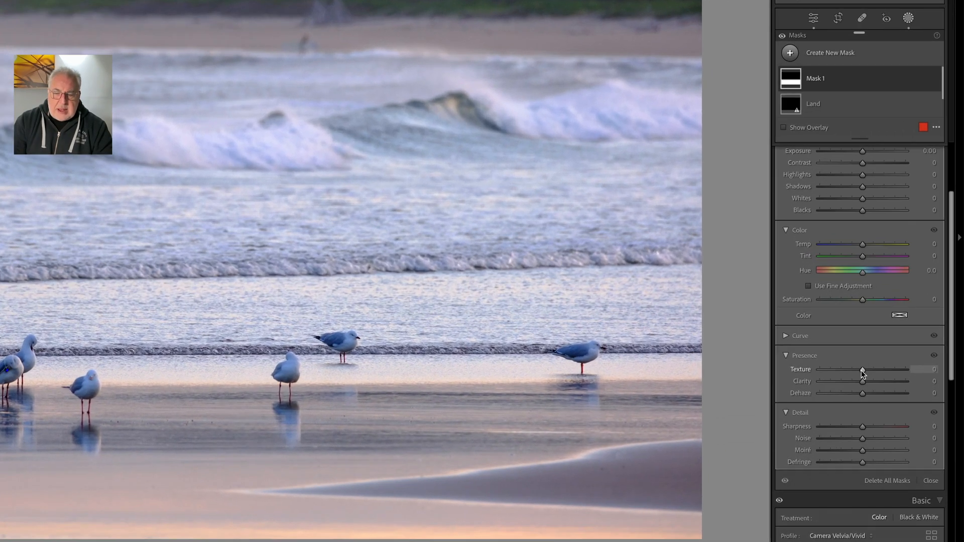
pyautogui.moveTo(862, 374)
pyautogui.mouseDown()
pyautogui.moveTo(876, 370)
pyautogui.moveTo(870, 382)
pyautogui.mouseUp()
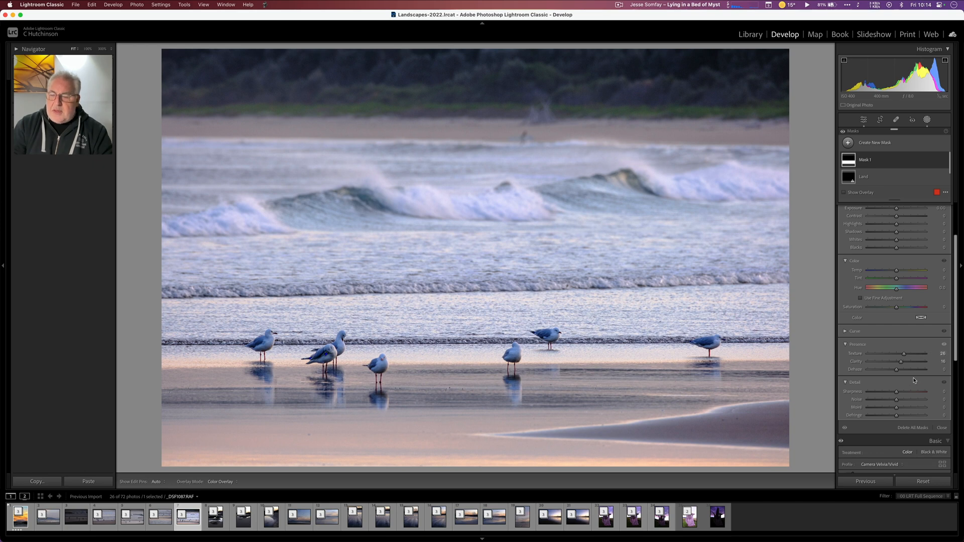
pyautogui.scroll(-4, 914, 341)
pyautogui.click(935, 251)
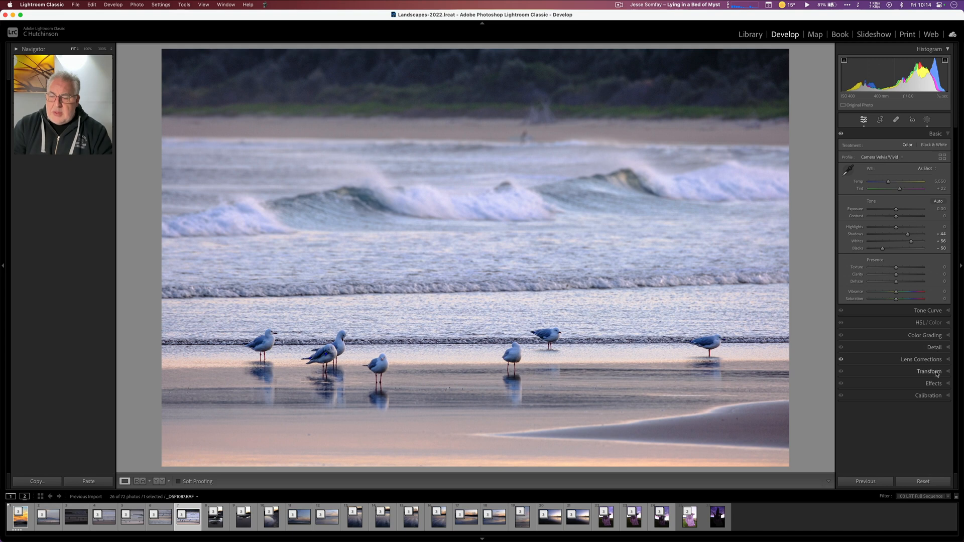
# - Give the gull photo a post-crop vignette with Amount at -10
pyautogui.click(934, 383)
pyautogui.moveTo(895, 250); pyautogui.dragTo(894, 249)
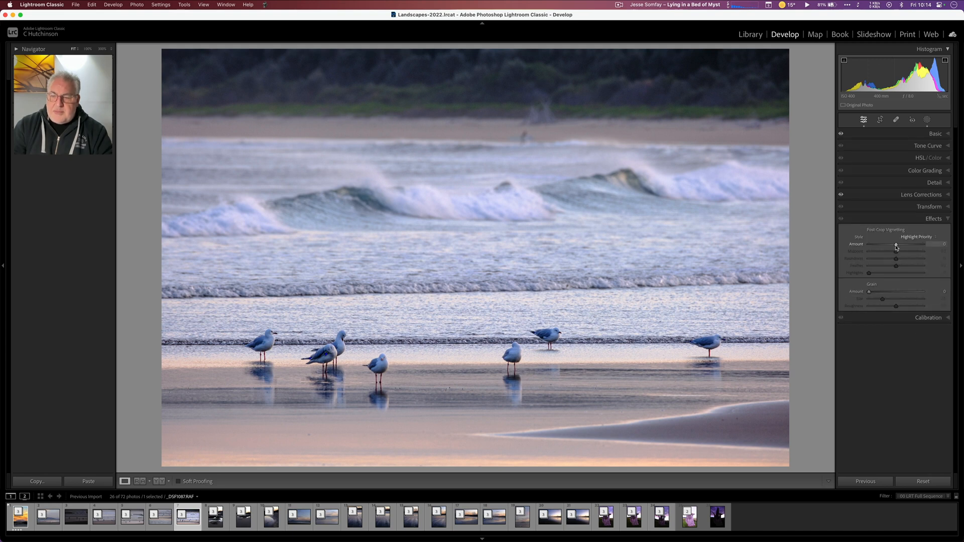
pyautogui.click(938, 244)
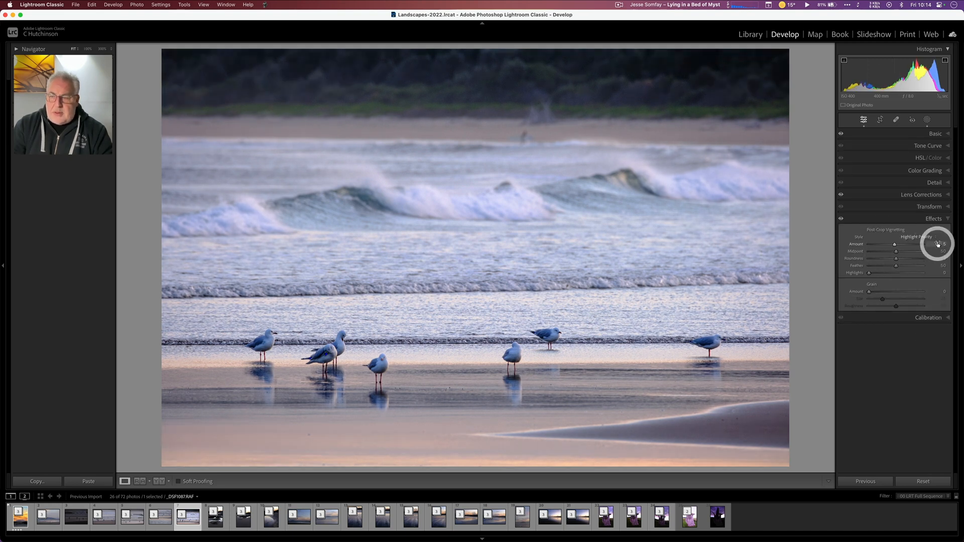
pyautogui.write('10')
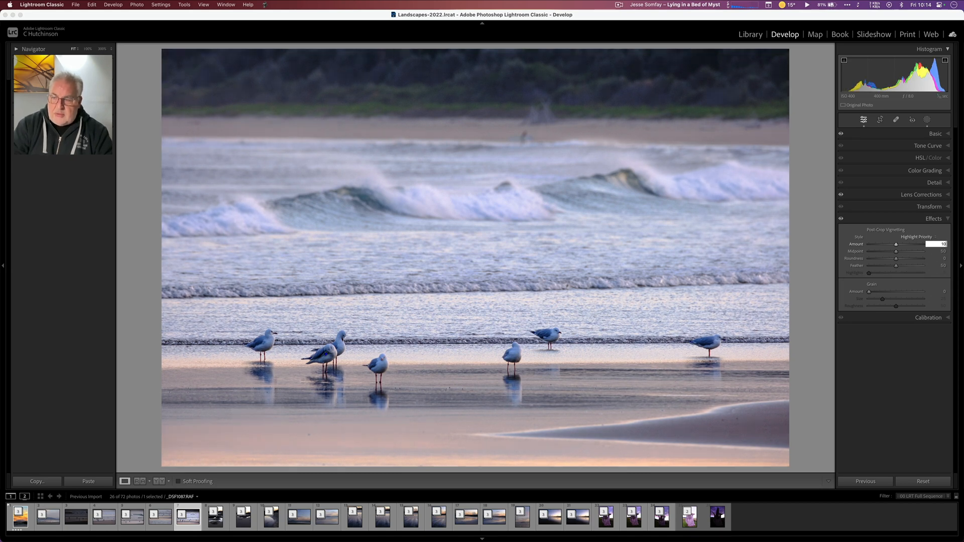
pyautogui.press('Return')
pyautogui.click(939, 243)
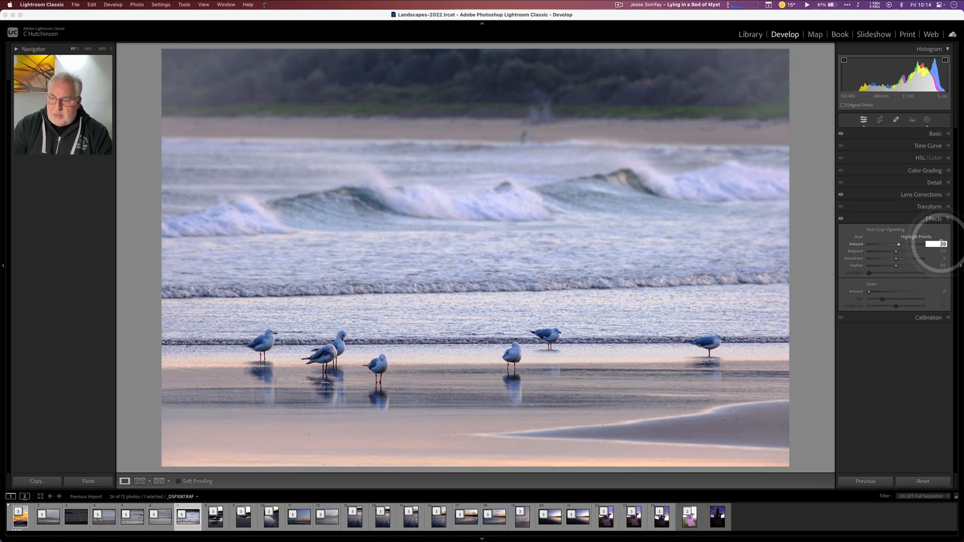
pyautogui.write('- 10')
pyautogui.press('Return')
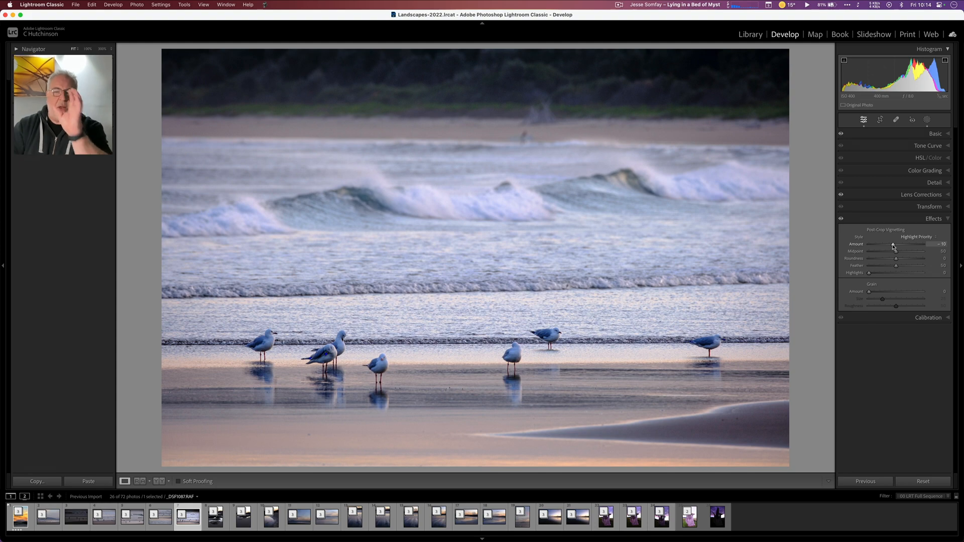
# - Turn off the shadow and highlight clipping warnings and fine-tune the gull photo's vignette, settling the Amount at -10
pyautogui.moveTo(893, 246)
pyautogui.mouseDown()
pyautogui.moveTo(885, 246)
pyautogui.moveTo(894, 245)
pyautogui.mouseUp()
pyautogui.click(945, 61)
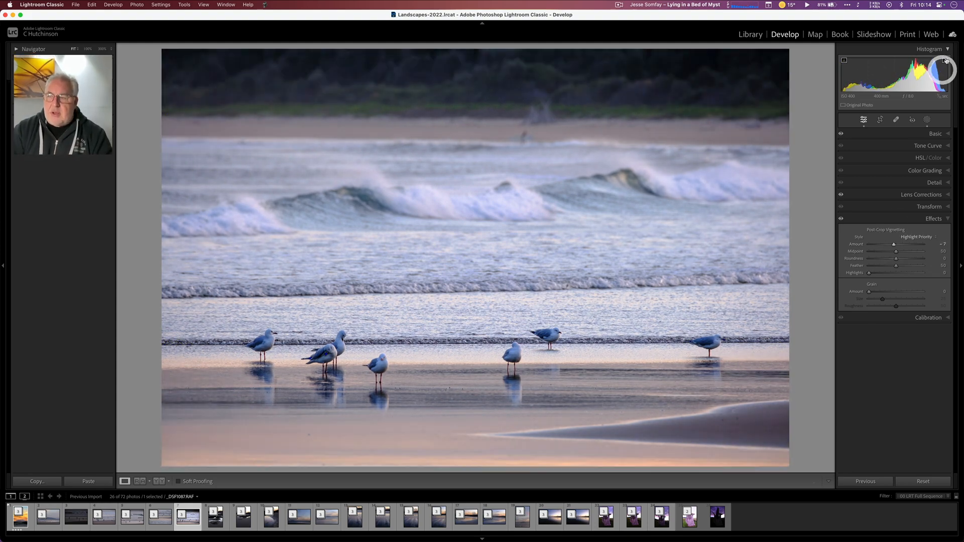
pyautogui.click(845, 61)
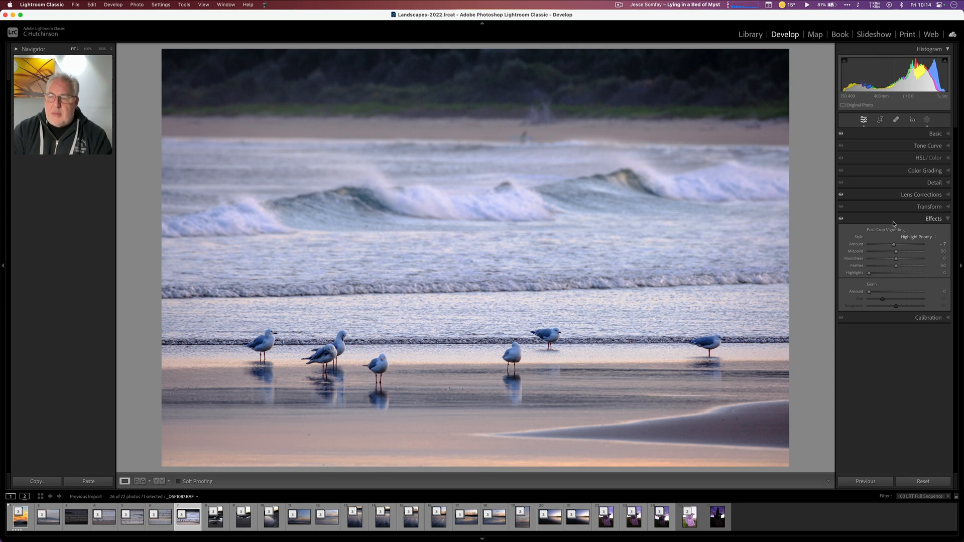
pyautogui.moveTo(896, 246)
pyautogui.mouseDown()
pyautogui.moveTo(887, 247)
pyautogui.moveTo(895, 247)
pyautogui.mouseUp()
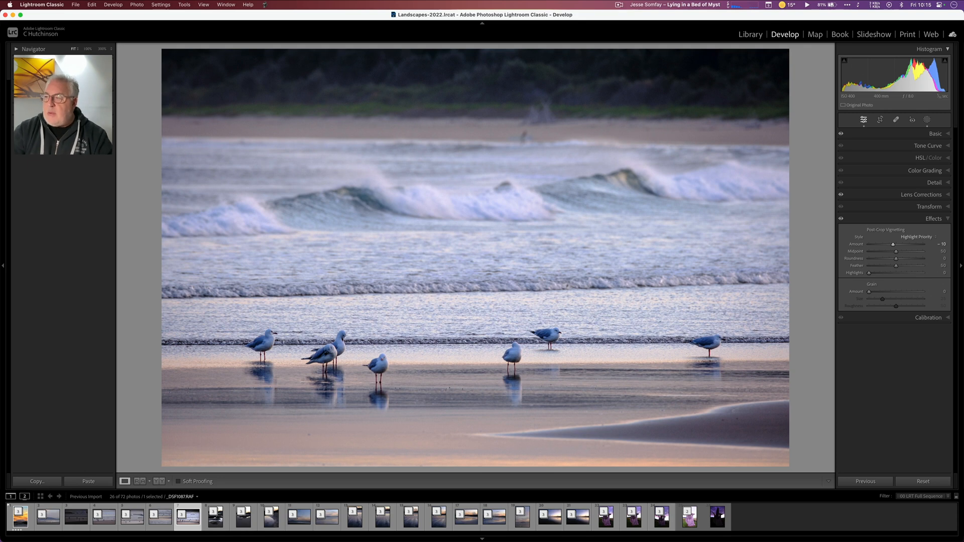
# - Flag the finished gull photo as a pick and rate it four stars
pyautogui.press('p')
pyautogui.press('4')
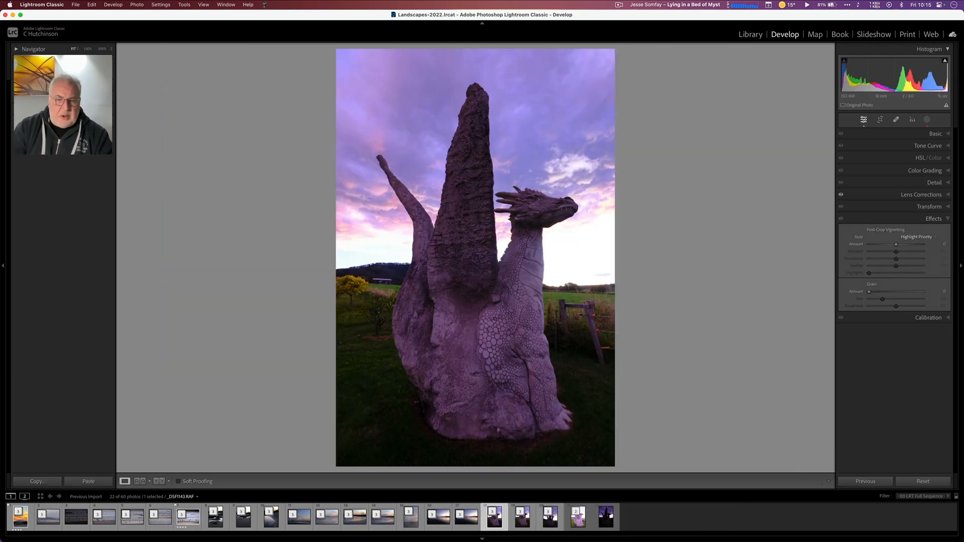
# - Browse the dragon statue photos and select the three bracketed exposures ending with _DSF1145.RAF
pyautogui.press('Right')
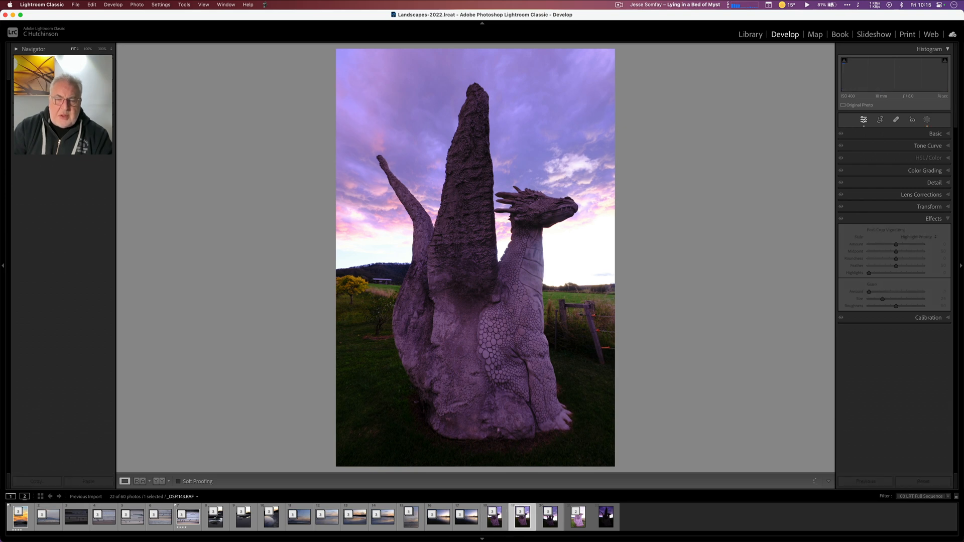
pyautogui.press('Right')
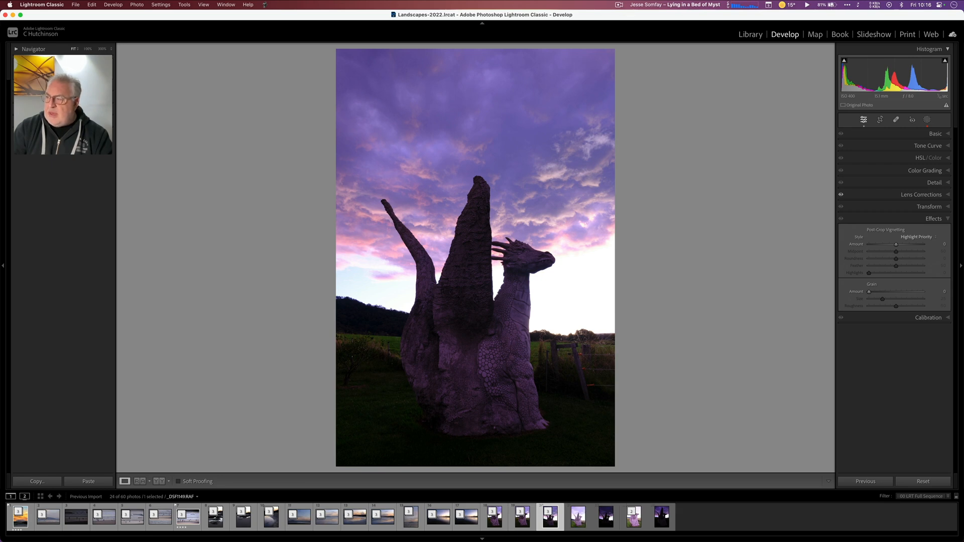
pyautogui.press('Right')
pyautogui.press('Right')
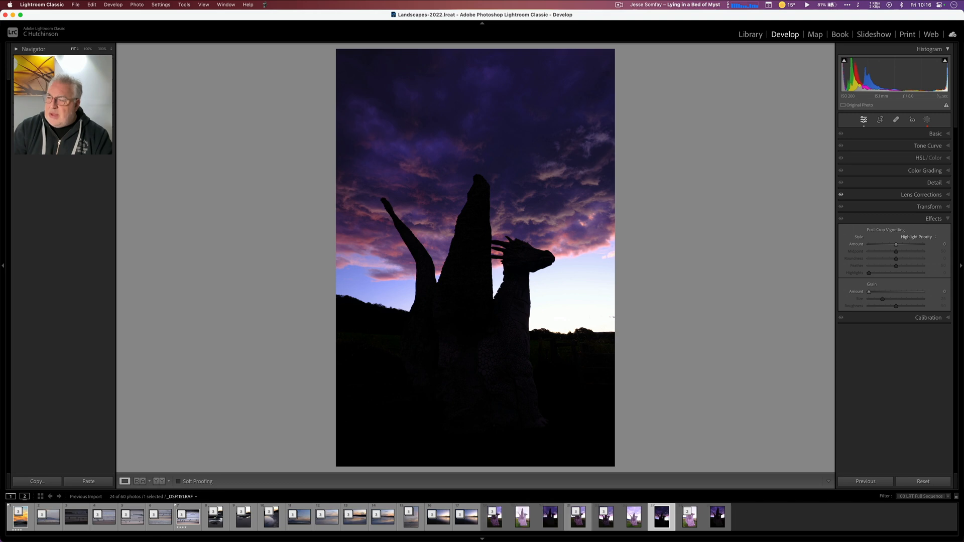
pyautogui.press('Left')
pyautogui.press('Left')
pyautogui.press('Left')
pyautogui.press('Left')
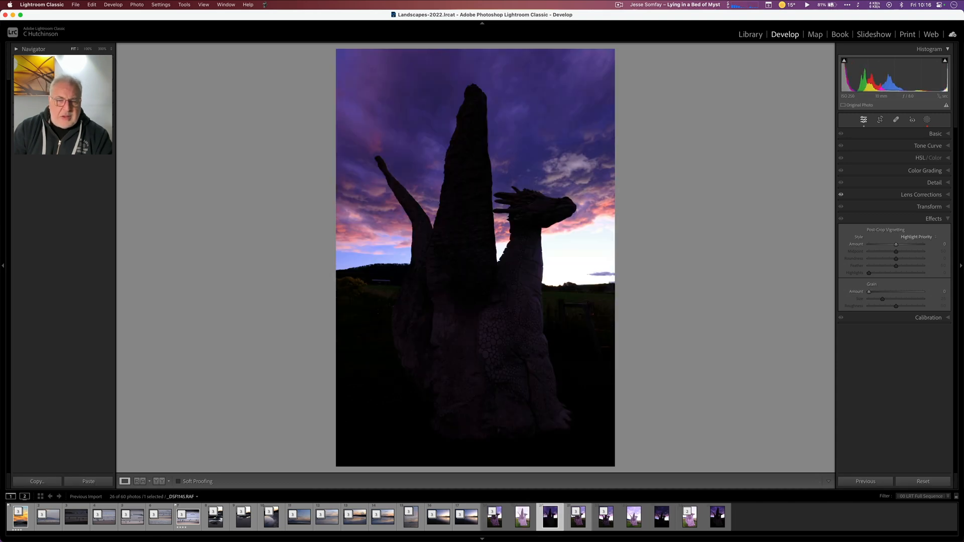
pyautogui.hotkey('shift', 'Left')
pyautogui.hotkey('shift', 'Left')
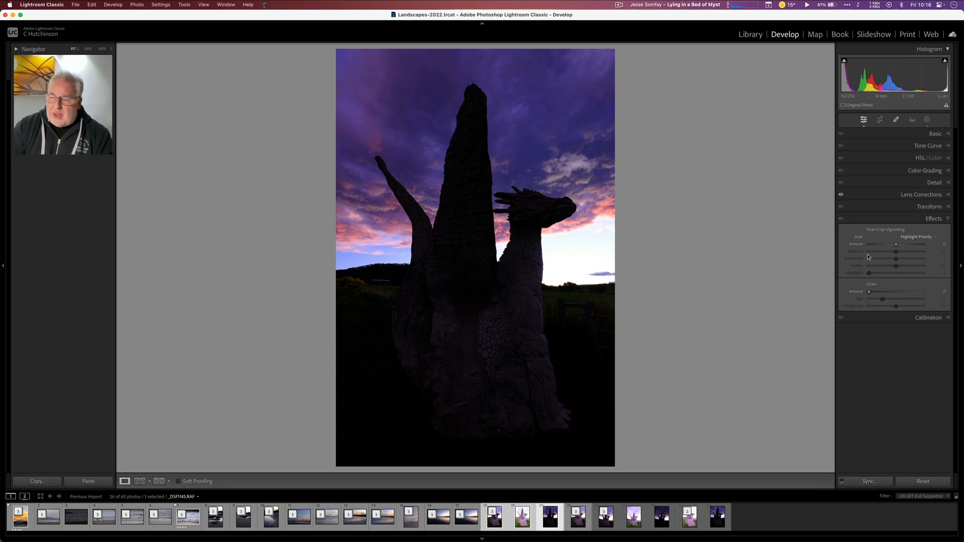
# - Blend the three selected dragon statue exposures from the Library with LR/Enfuse, keeping its current output settings
pyautogui.click(749, 36)
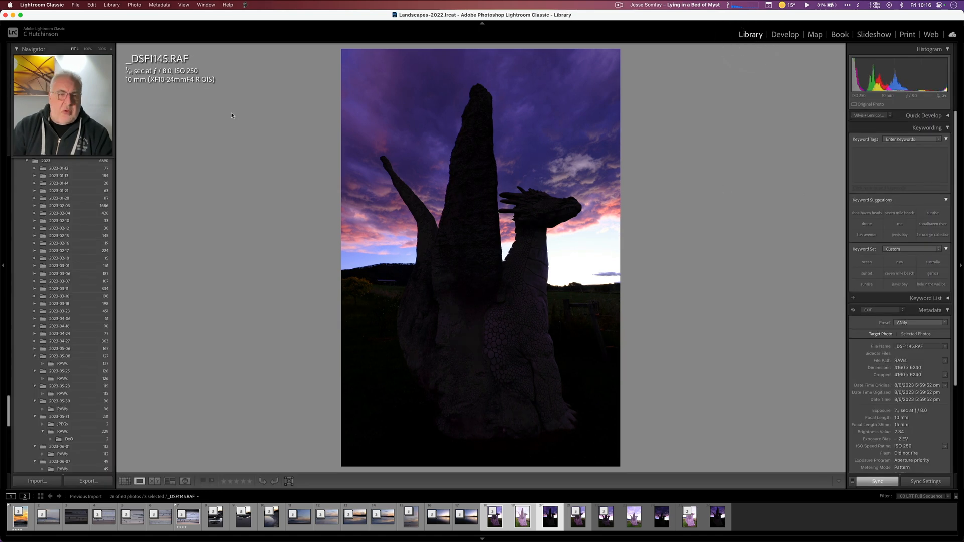
pyautogui.click(76, 5)
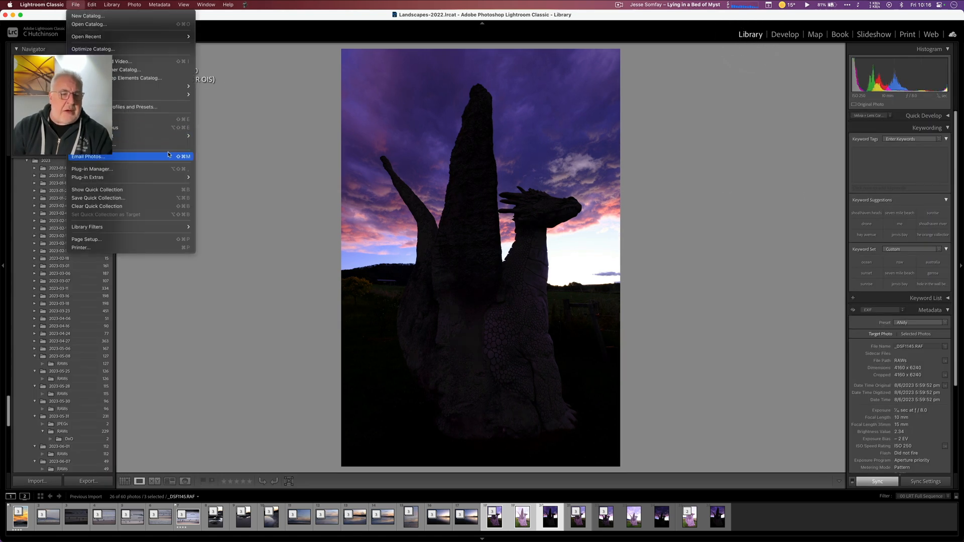
pyautogui.moveTo(161, 177)
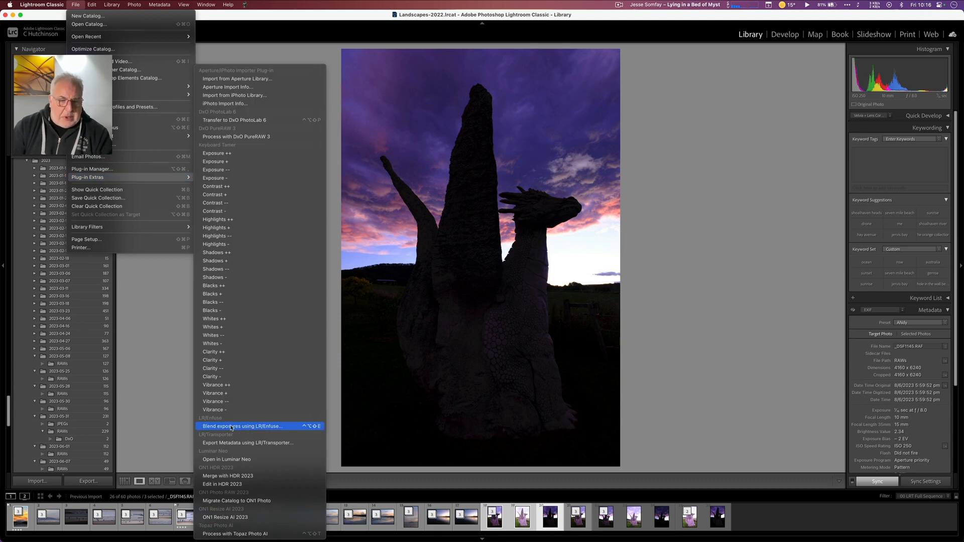
pyautogui.click(282, 426)
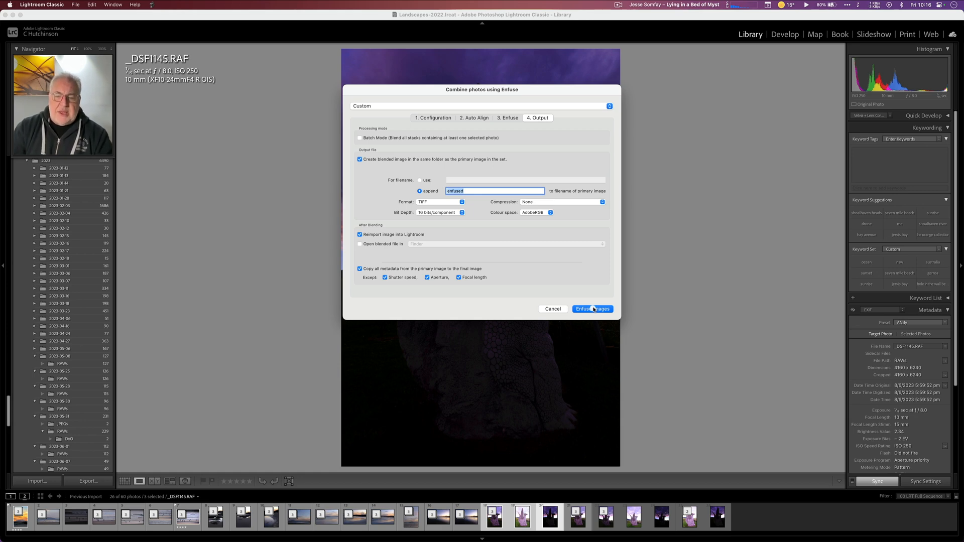
pyautogui.click(594, 310)
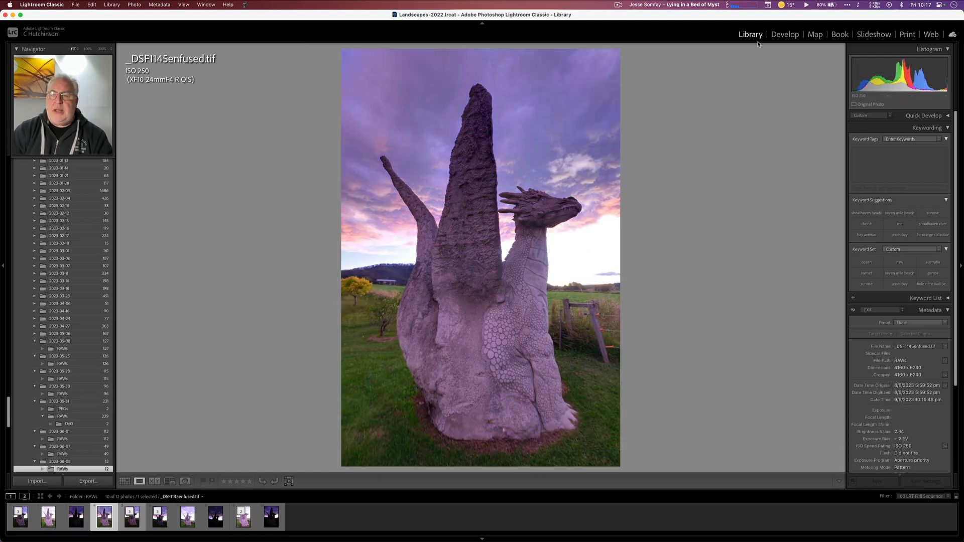
# - Open _DSF1145enfused.tif for developing and lower its Highlights to -100, checking the highlight clipping warning
pyautogui.click(784, 35)
pyautogui.click(935, 133)
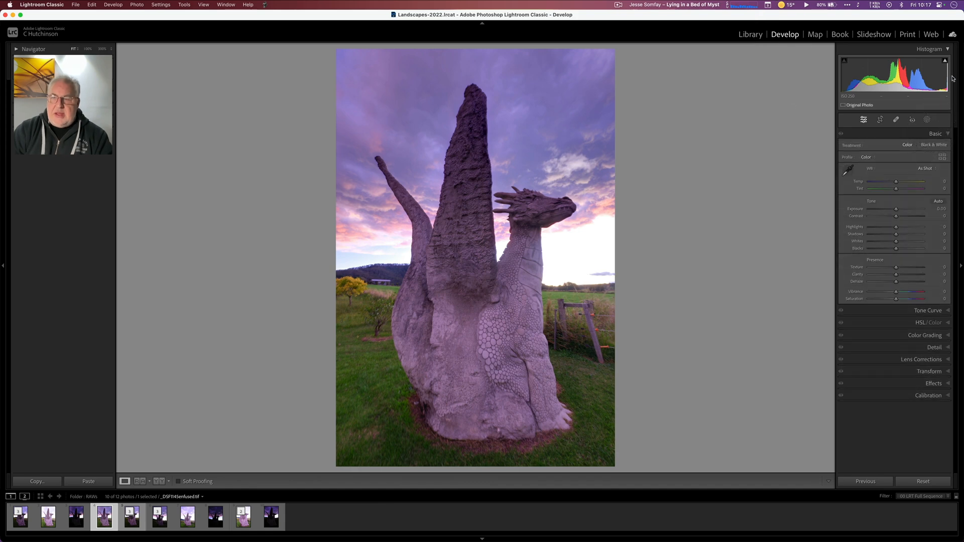
pyautogui.click(942, 60)
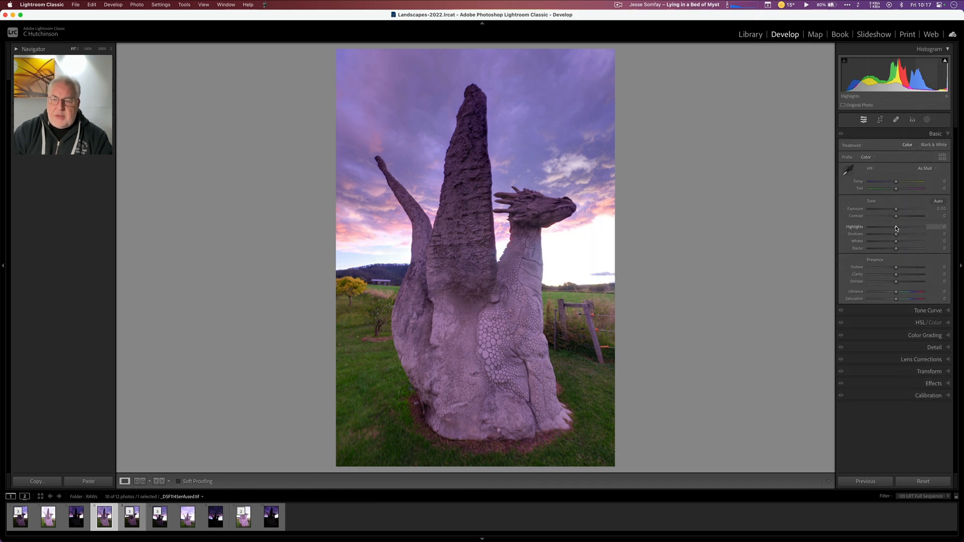
pyautogui.moveTo(897, 228); pyautogui.dragTo(857, 234)
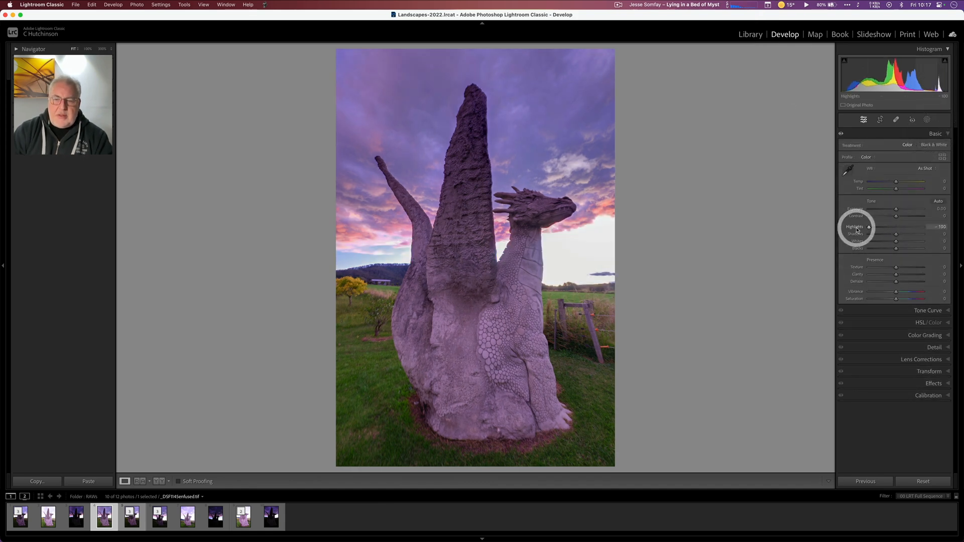
pyautogui.click(946, 62)
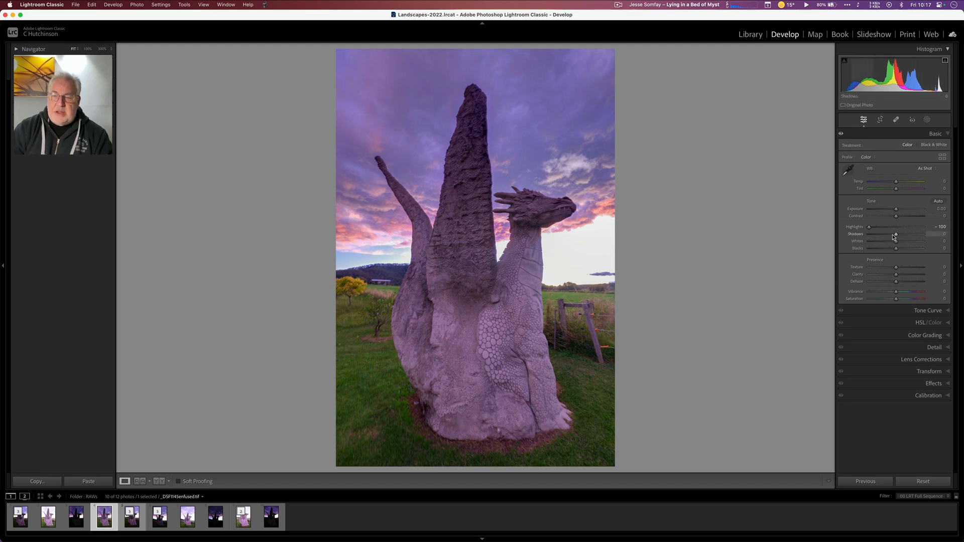
# - Add a sky mask with Exposure -0.33, Dehaze 28, Tint -28, Highlights -2, Blacks -32 and a slightly warmer Temp
pyautogui.click(927, 120)
pyautogui.click(894, 153)
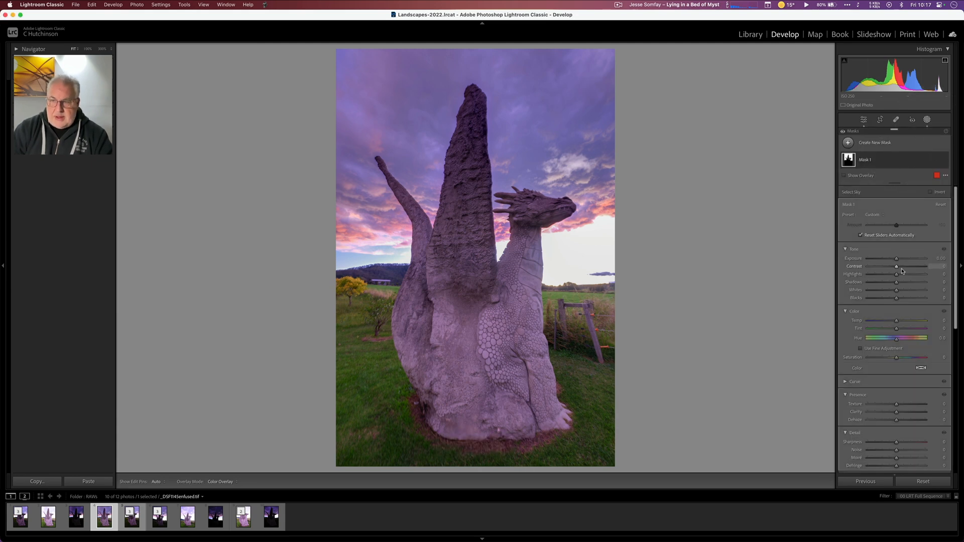
pyautogui.moveTo(897, 259); pyautogui.dragTo(897, 269)
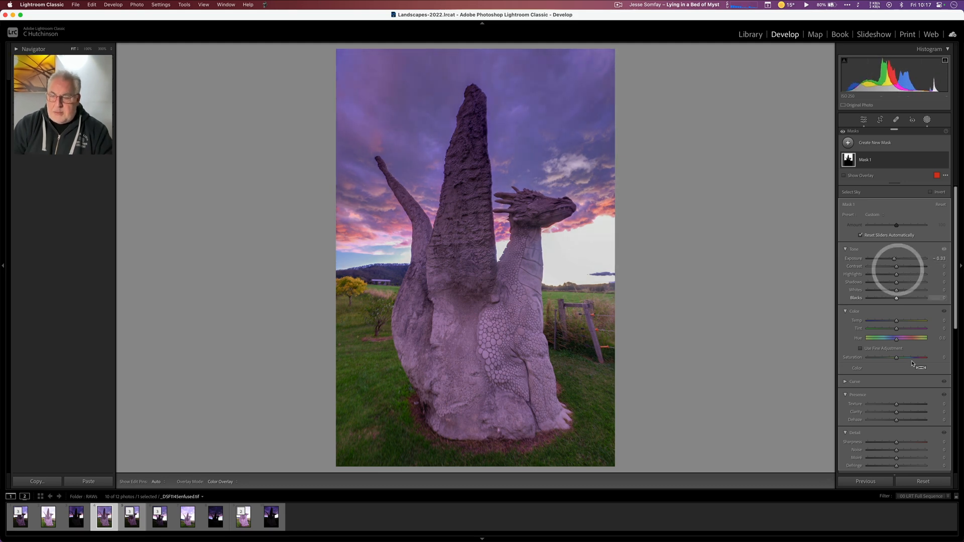
pyautogui.moveTo(897, 421); pyautogui.dragTo(905, 419)
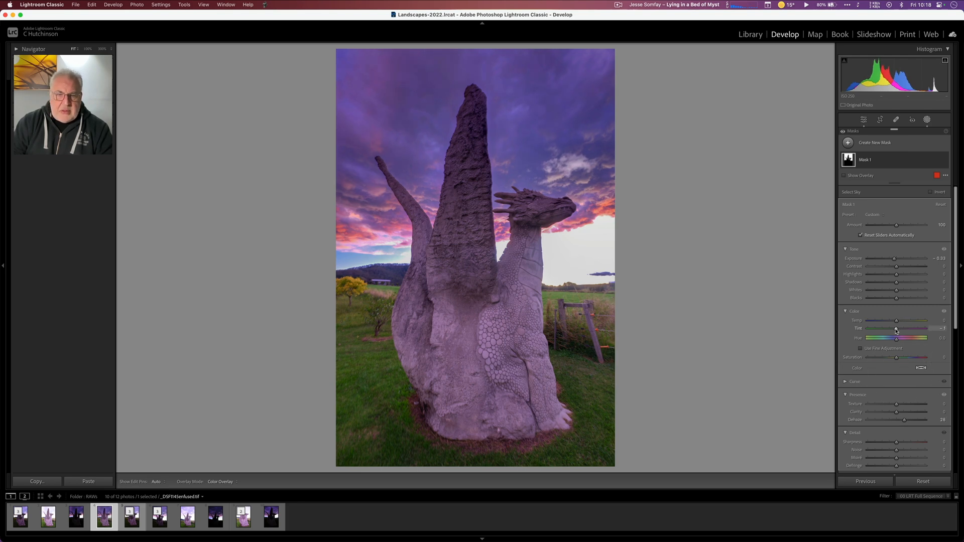
pyautogui.moveTo(897, 330)
pyautogui.mouseDown()
pyautogui.moveTo(887, 331)
pyautogui.moveTo(898, 320)
pyautogui.mouseUp()
pyautogui.moveTo(898, 275); pyautogui.dragTo(889, 299)
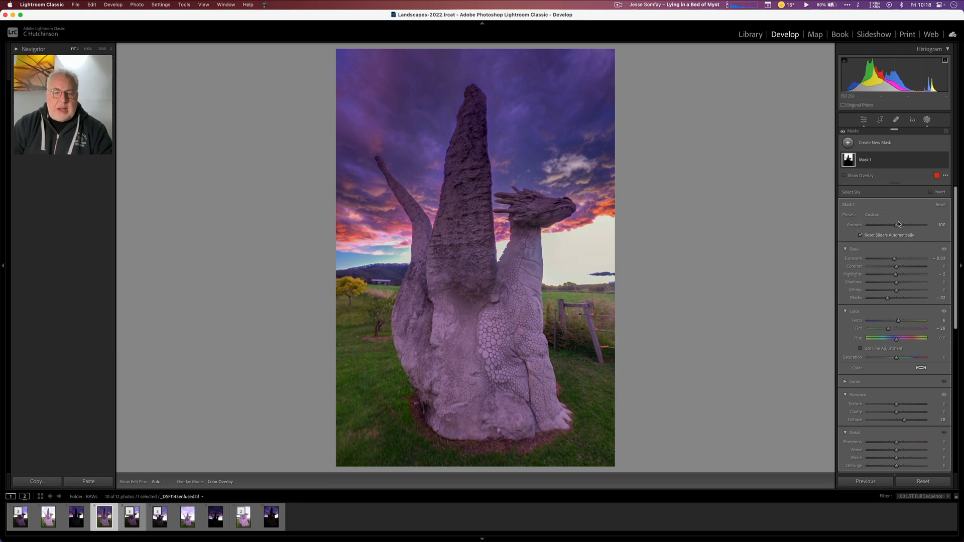
pyautogui.click(896, 119)
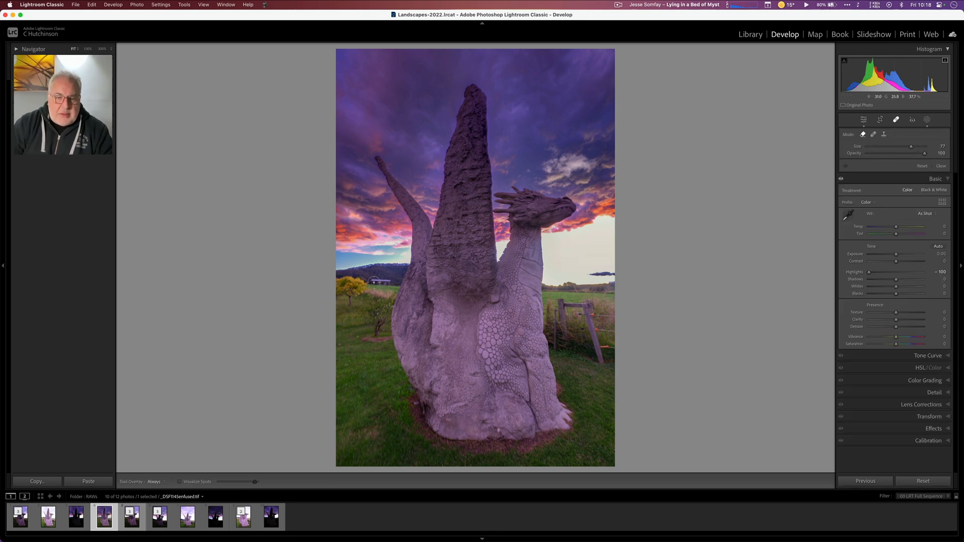
pyautogui.press('q')
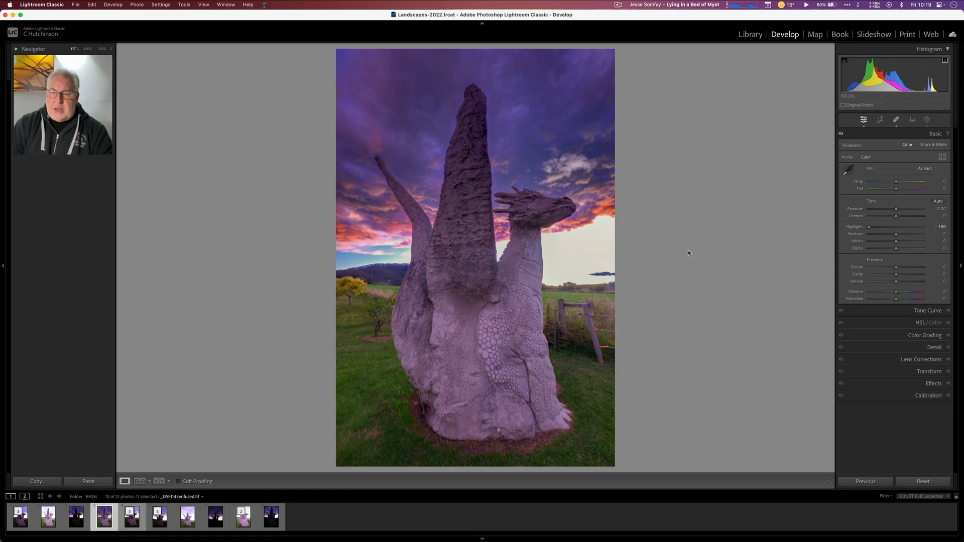
pyautogui.click(927, 120)
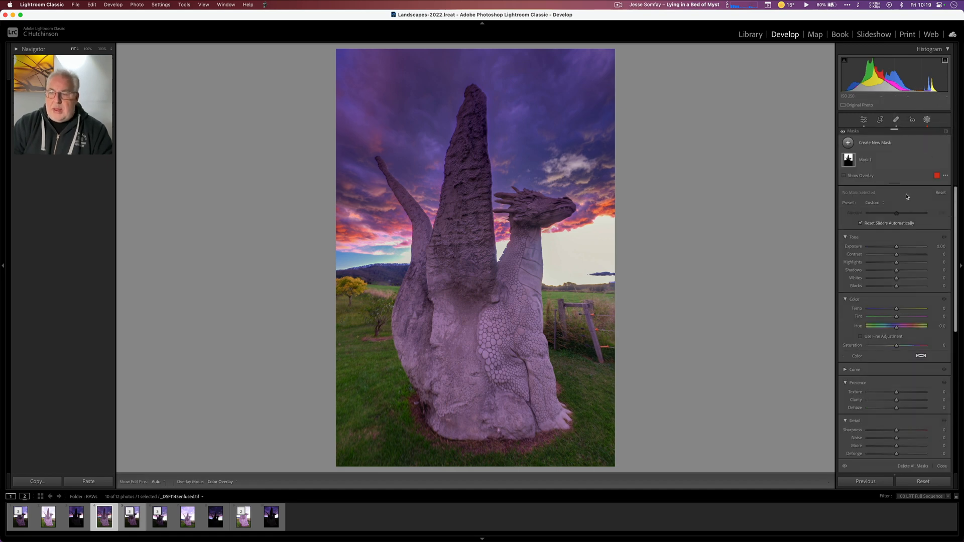
# - Duplicate and invert the sky mask Mask 1 to cover the statue and foreground
pyautogui.click(877, 157)
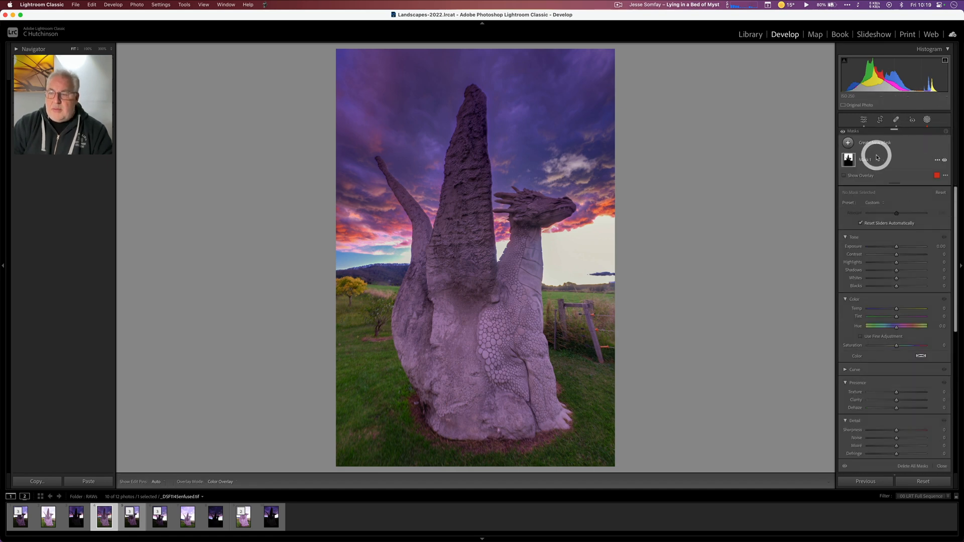
pyautogui.click(937, 162)
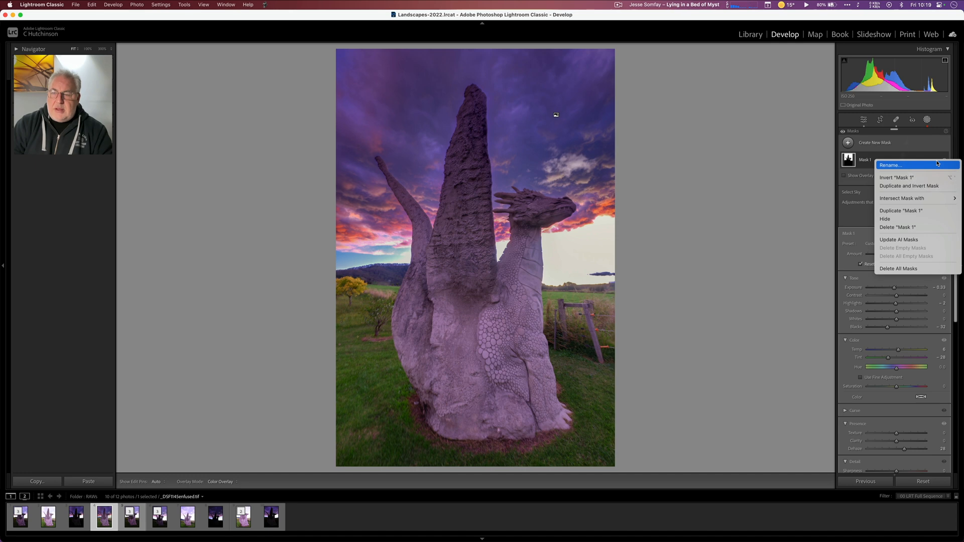
pyautogui.click(919, 186)
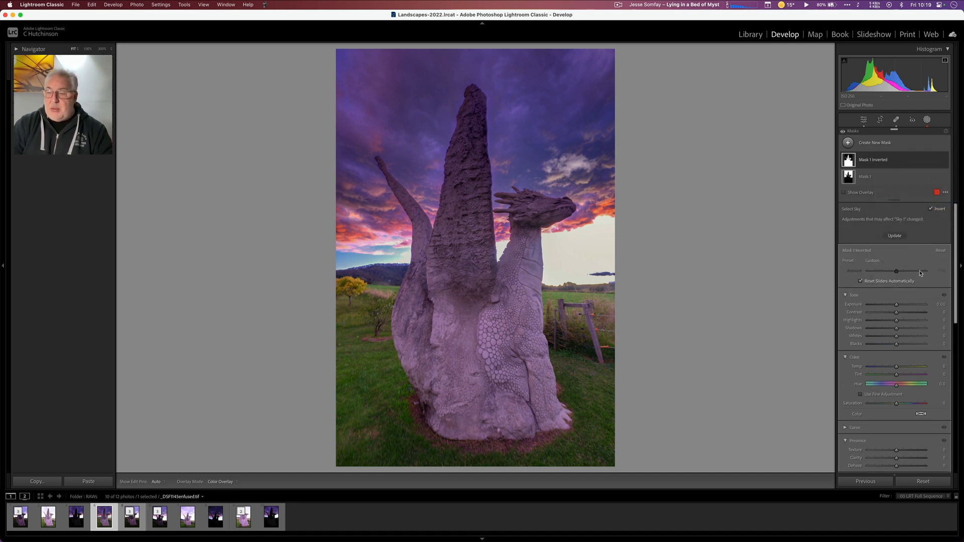
# - Raise the inverted mask's Dehaze to about 35 for the statue and foreground
pyautogui.scroll(-5, 920, 273)
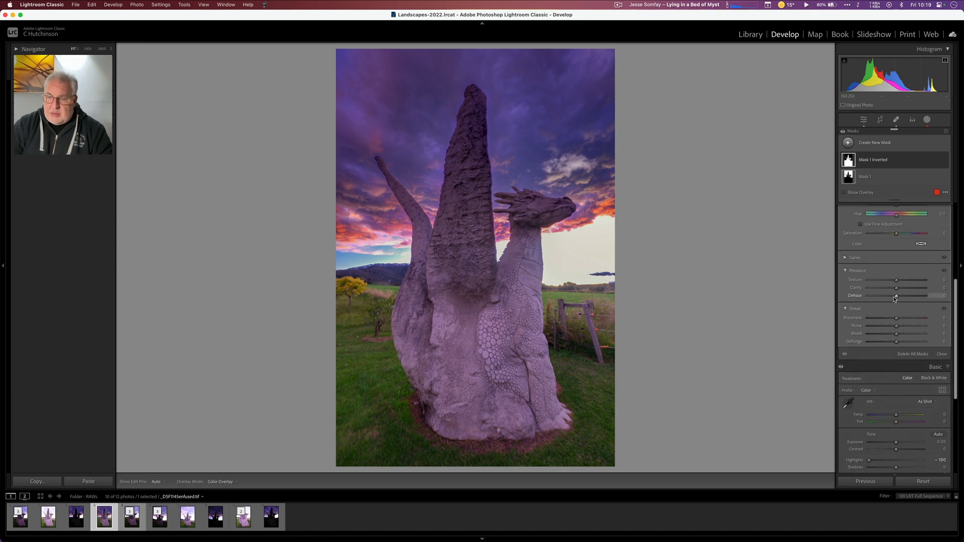
pyautogui.moveTo(900, 299); pyautogui.dragTo(906, 299)
pyautogui.scroll(4, 906, 301)
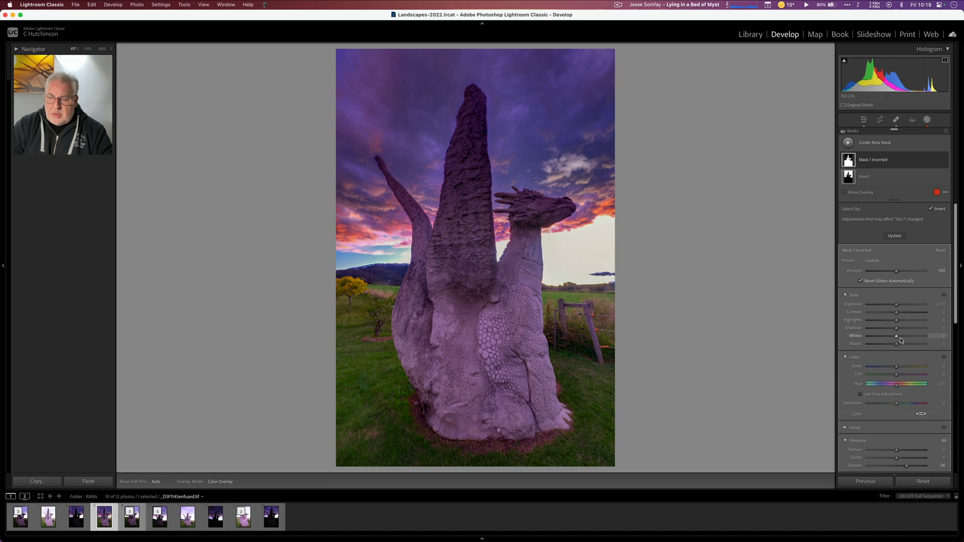
# - Refine the statue and foreground mask with Whites about 38, Blacks -9, Texture about 44, Clarity about 15 and Shadows about 43
pyautogui.moveTo(897, 338)
pyautogui.mouseDown()
pyautogui.moveTo(909, 339)
pyautogui.moveTo(893, 345)
pyautogui.mouseUp()
pyautogui.scroll(-3, 904, 371)
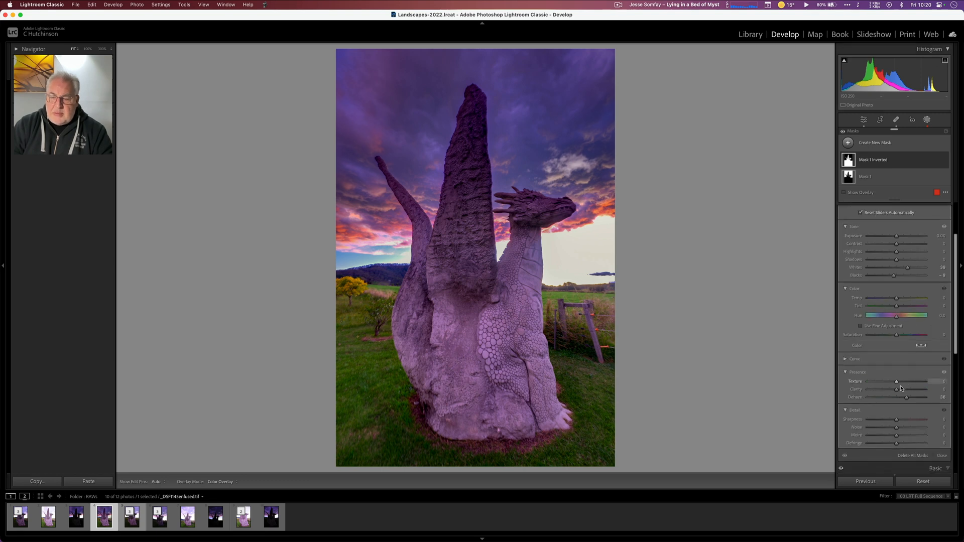
pyautogui.moveTo(924, 383); pyautogui.dragTo(901, 389)
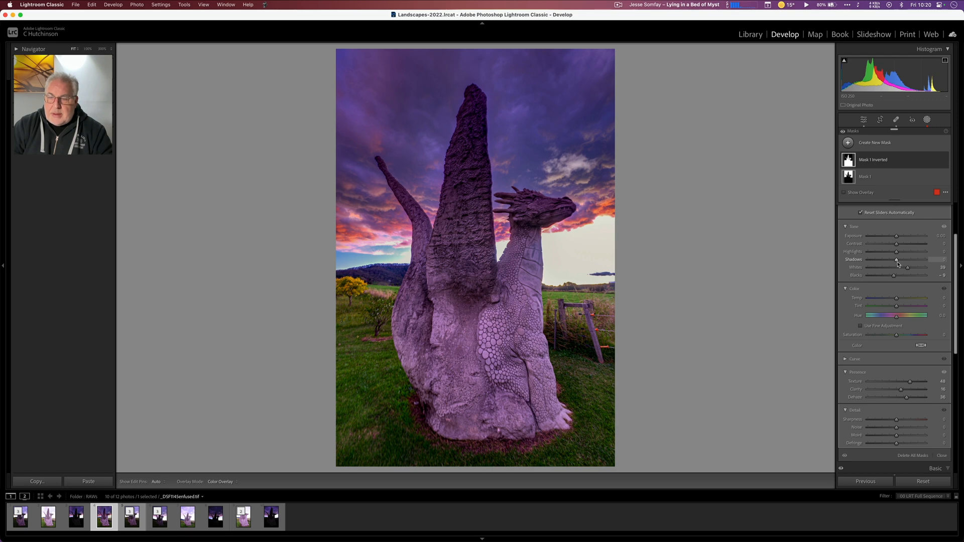
pyautogui.moveTo(898, 265)
pyautogui.mouseDown()
pyautogui.moveTo(923, 264)
pyautogui.moveTo(909, 263)
pyautogui.mouseUp()
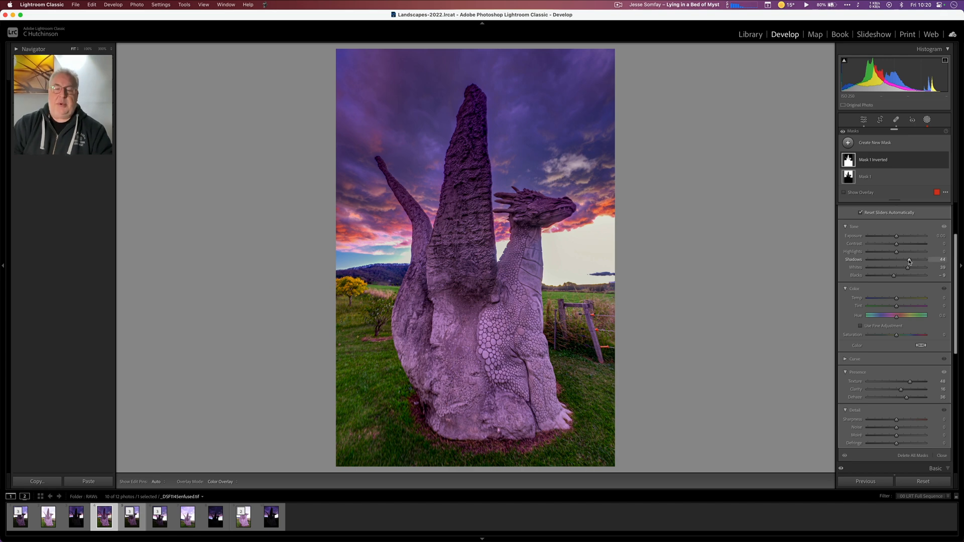
# - Add a Highlight Priority post-crop vignette to the dragon photo with an Amount of -10
pyautogui.click(944, 244)
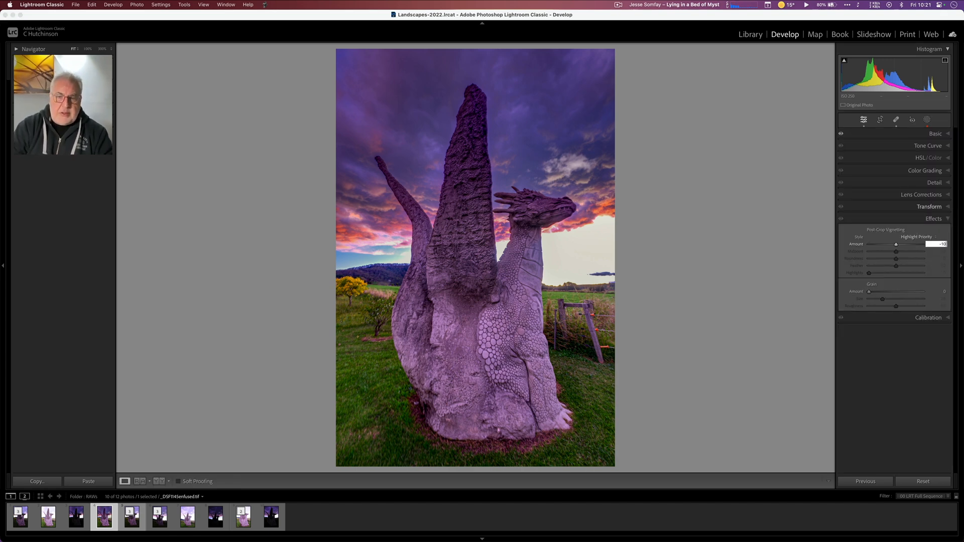
pyautogui.write('-10')
pyautogui.press('Return')
# - Check the dragon photo for dust spots with the healing tool's Visualize Spots view at a reduced threshold, and restore the normal view
pyautogui.click(896, 120)
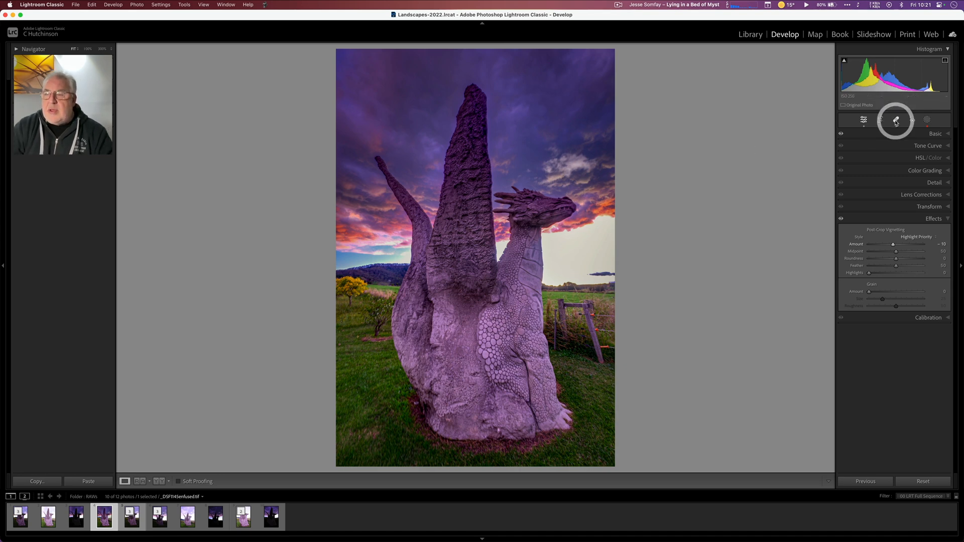
pyautogui.click(180, 483)
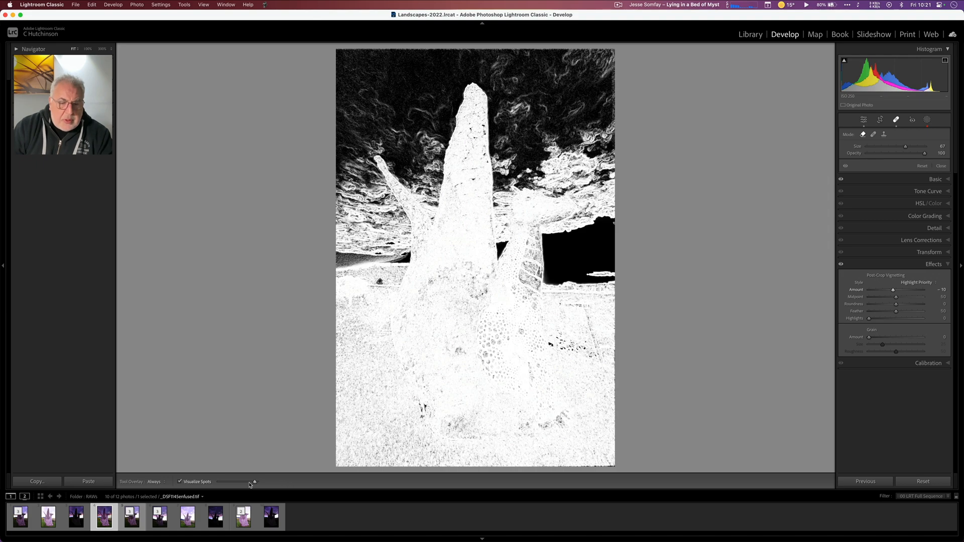
pyautogui.moveTo(255, 485); pyautogui.dragTo(244, 484)
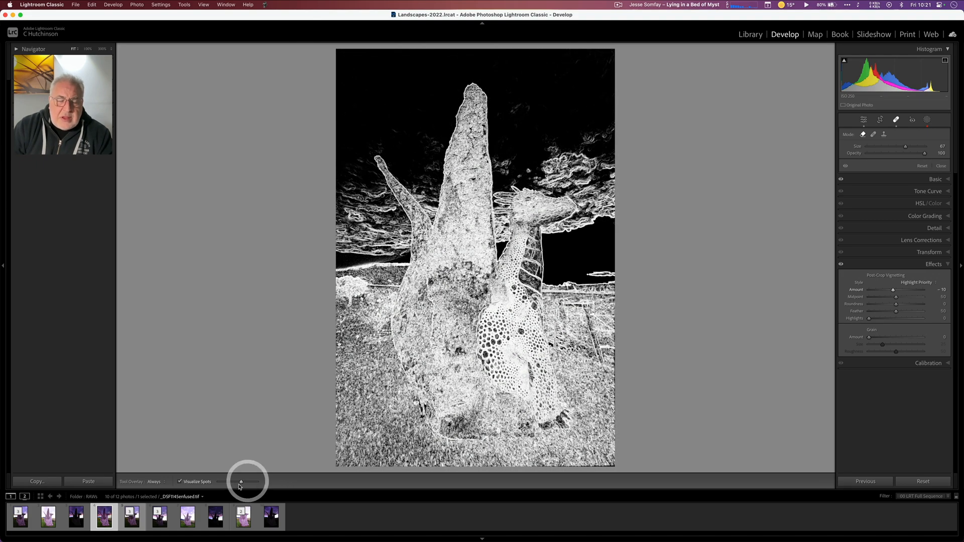
pyautogui.click(180, 481)
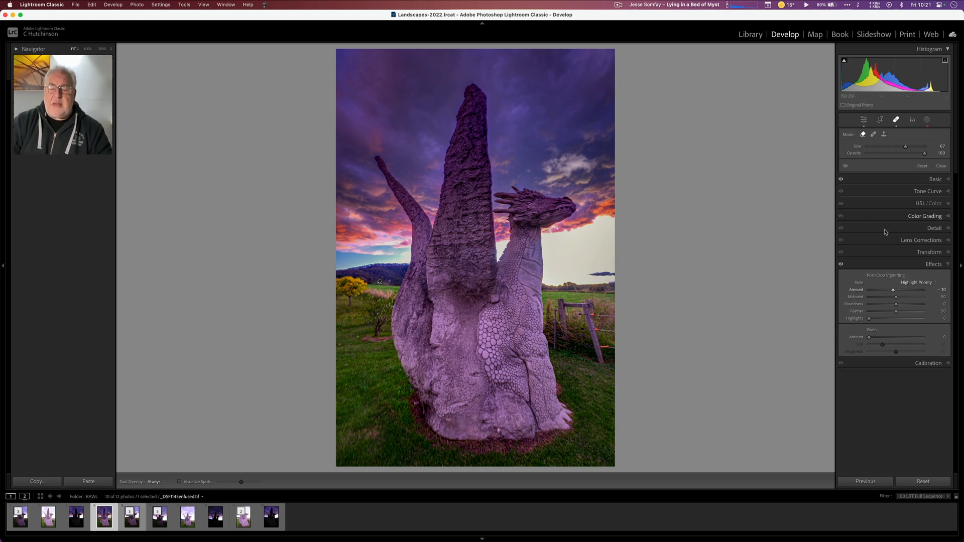
# - Hide the side panels to review the edited dragon statue photo without distractions
pyautogui.press('Tab')
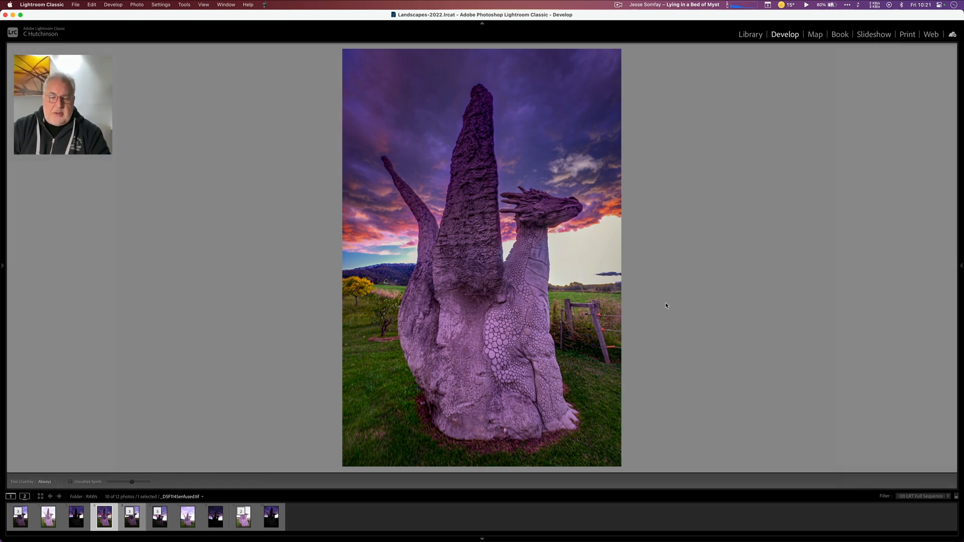
pyautogui.press('Tab')
pyautogui.press('Tab')
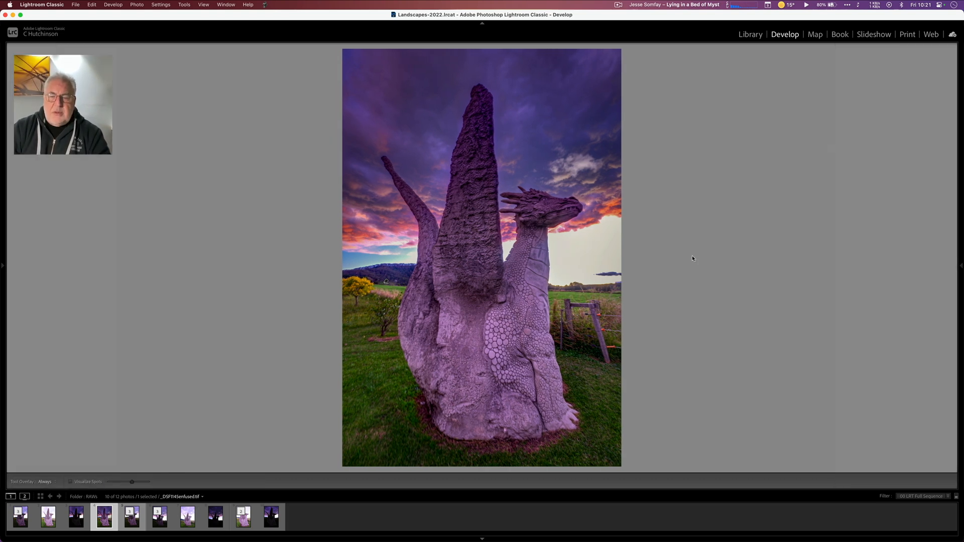